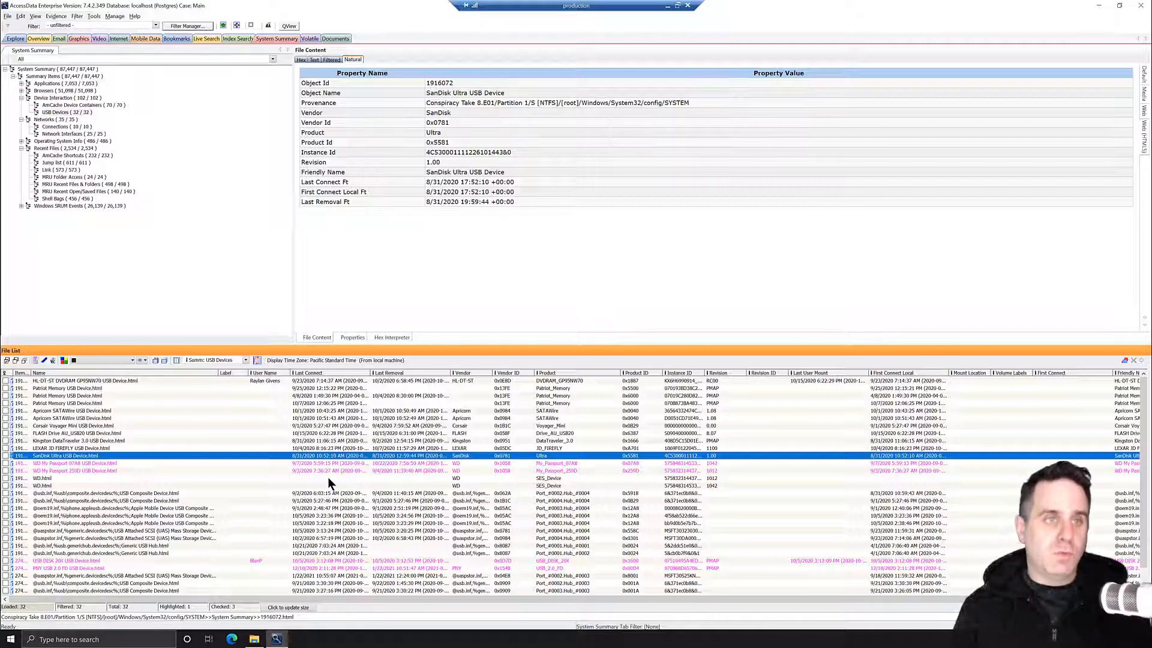
# Filter the USB devices list to bookmarked items and start exporting its file list info.
pyautogui.click(156, 25)
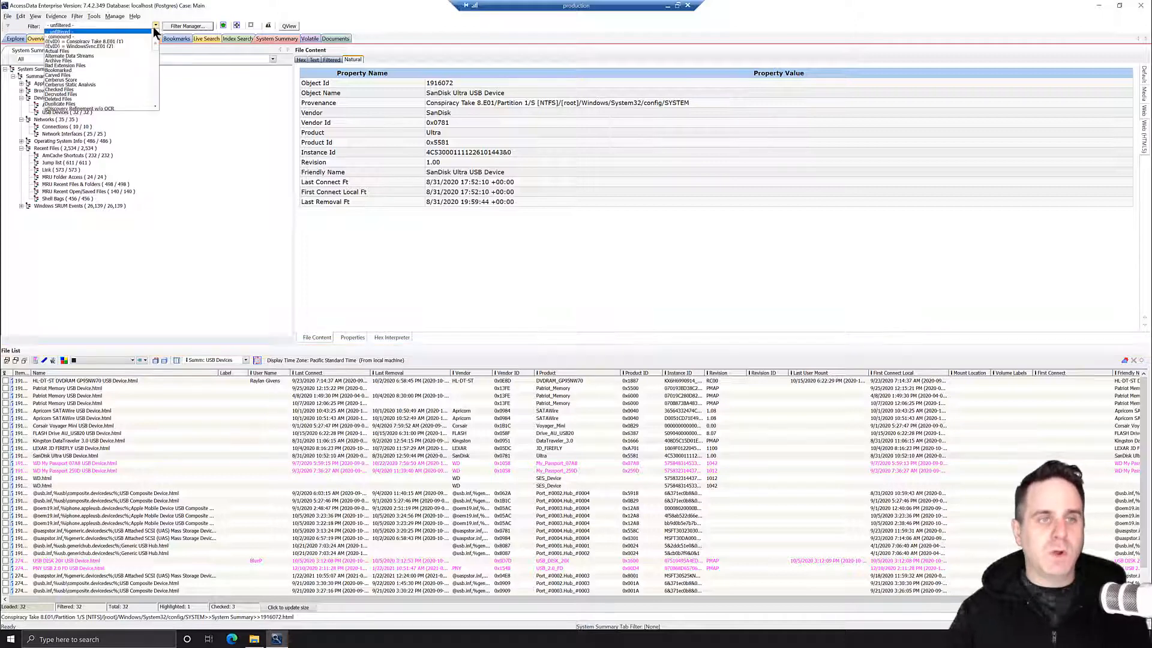
pyautogui.click(102, 70)
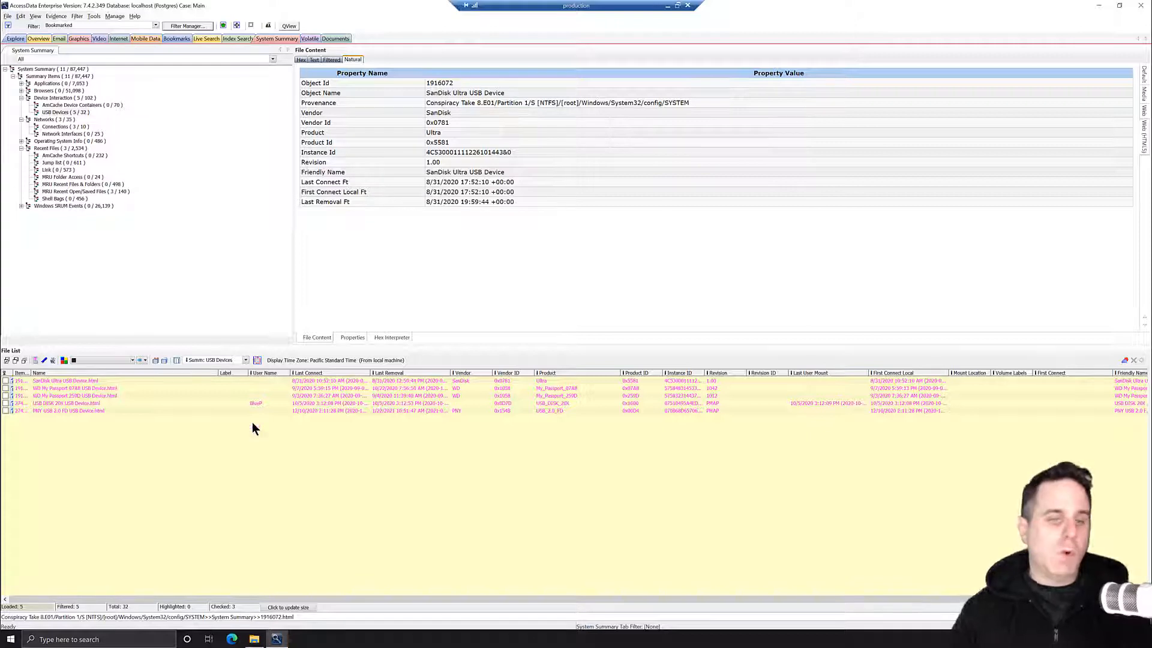
pyautogui.rightClick(311, 387)
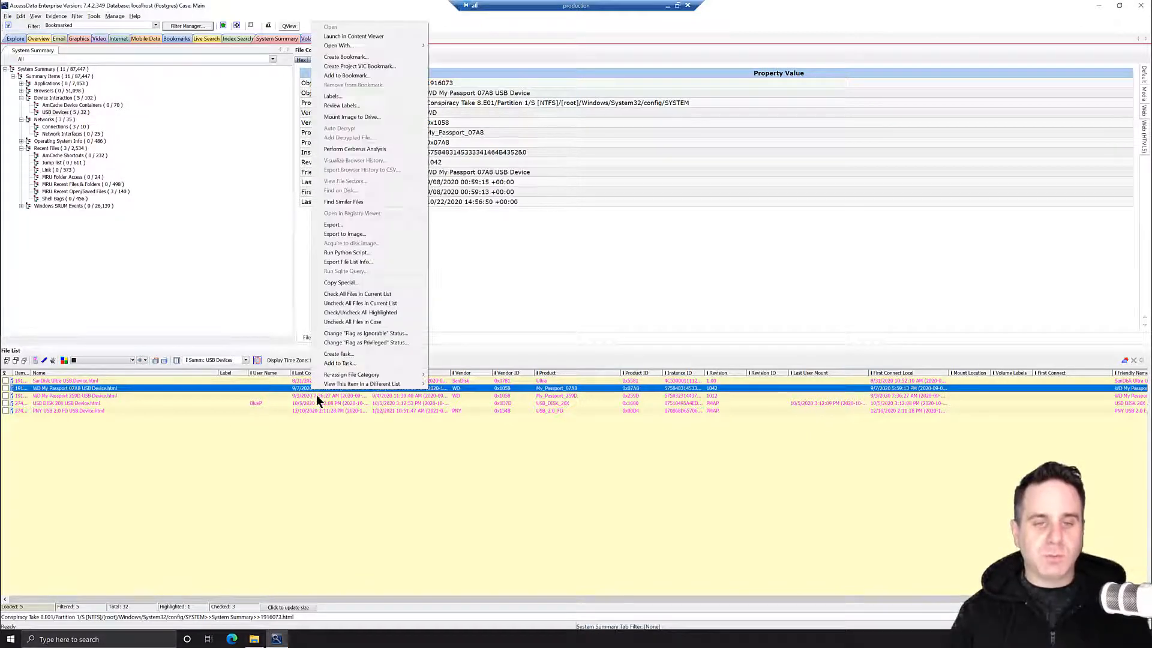
pyautogui.click(364, 261)
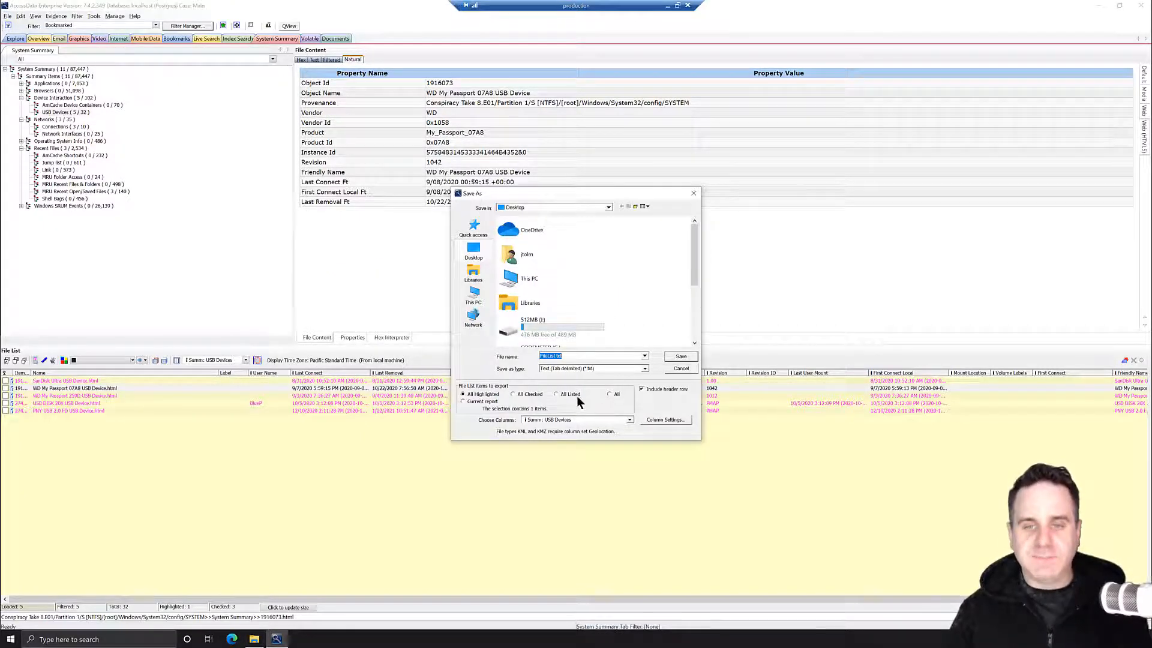
# Set the export to CSV (Comma delimited) for all listed items, keeping the Summ: USB Devices columns.
pyautogui.click(601, 370)
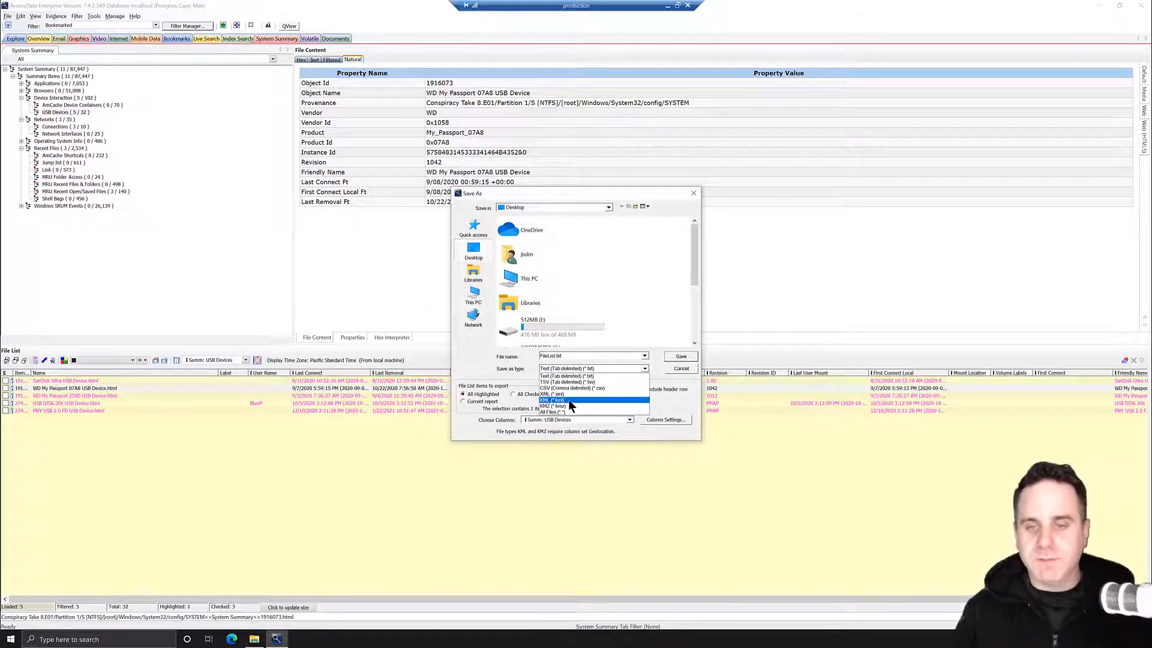
pyautogui.click(569, 383)
pyautogui.click(568, 369)
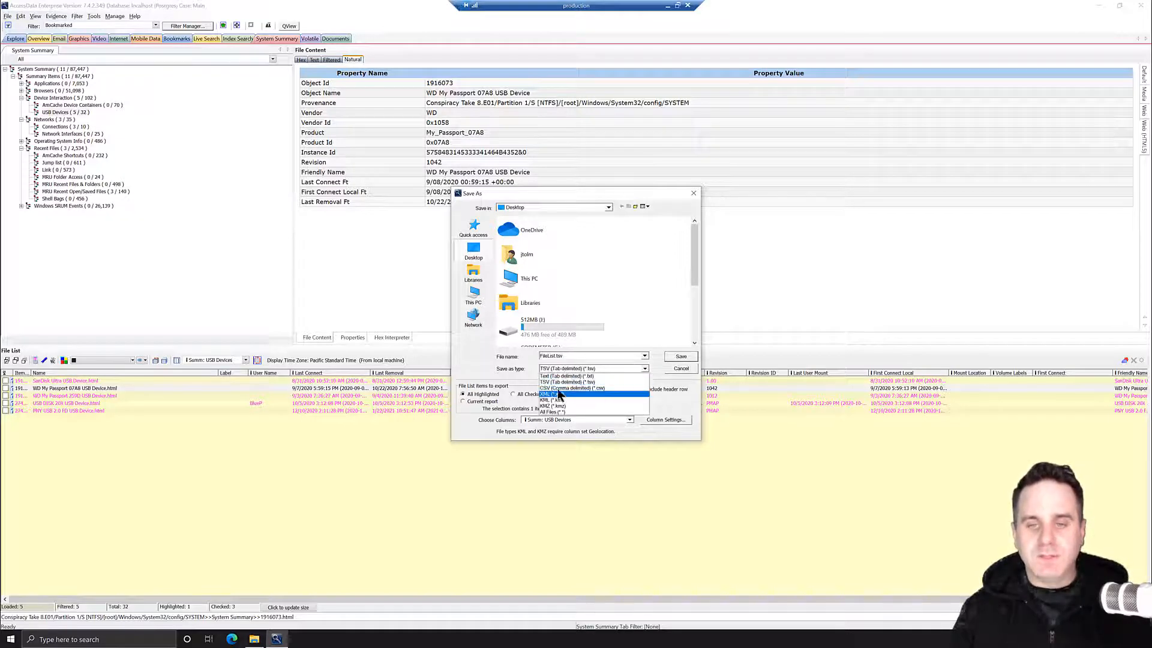
pyautogui.click(558, 388)
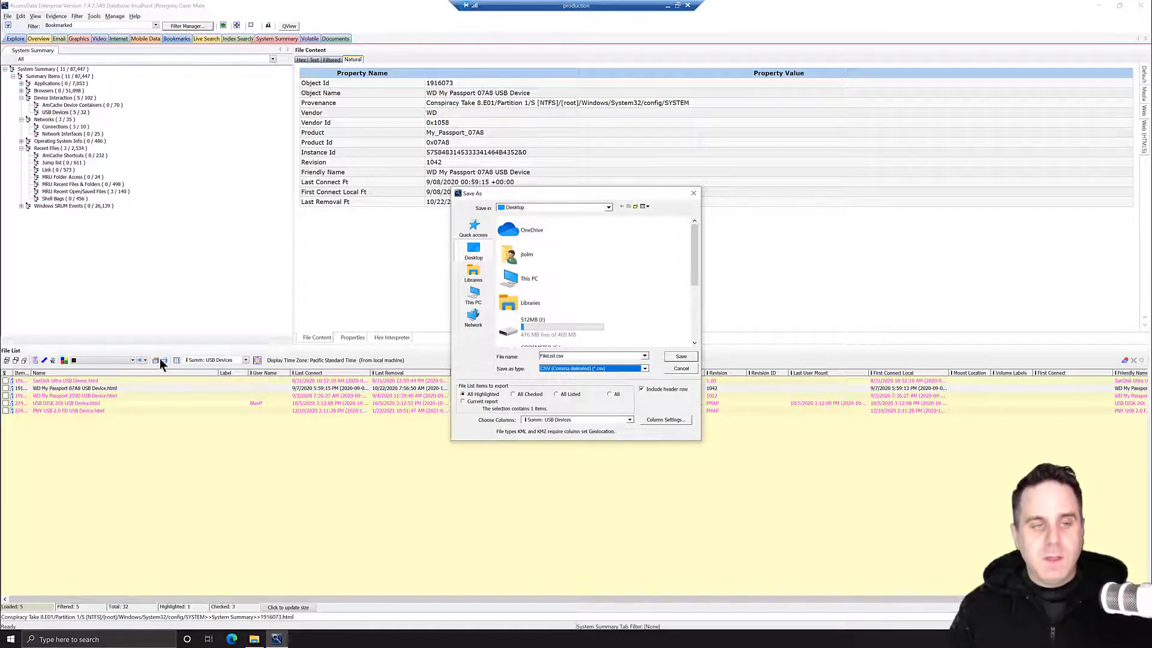
pyautogui.click(568, 394)
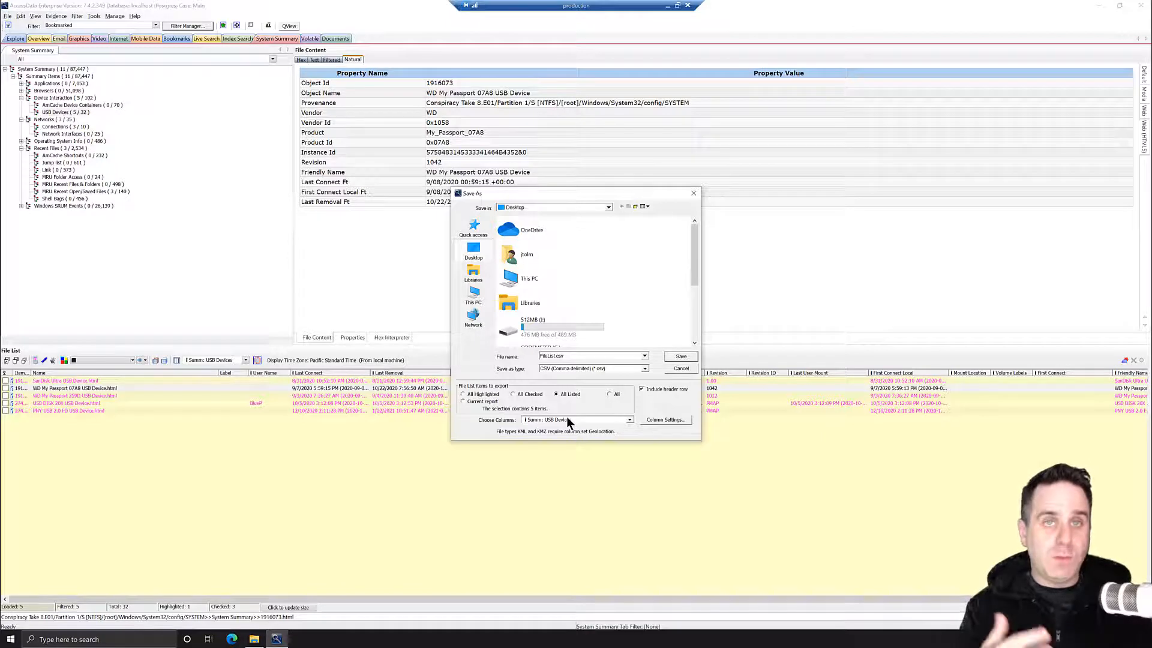
pyautogui.click(629, 420)
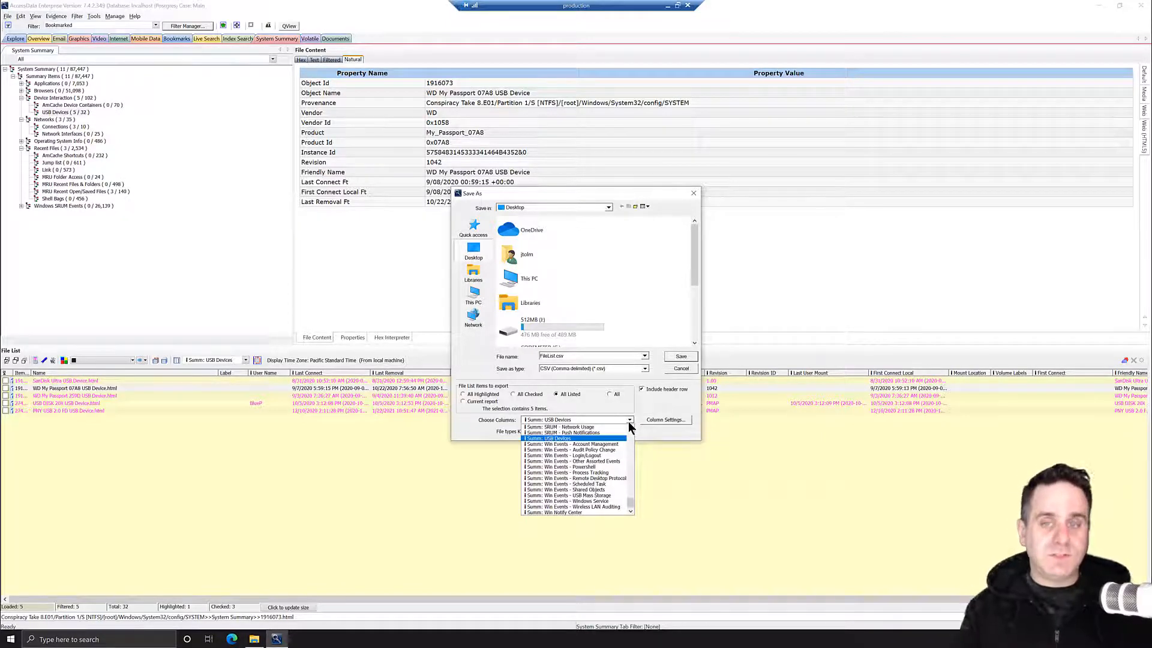
pyautogui.click(653, 412)
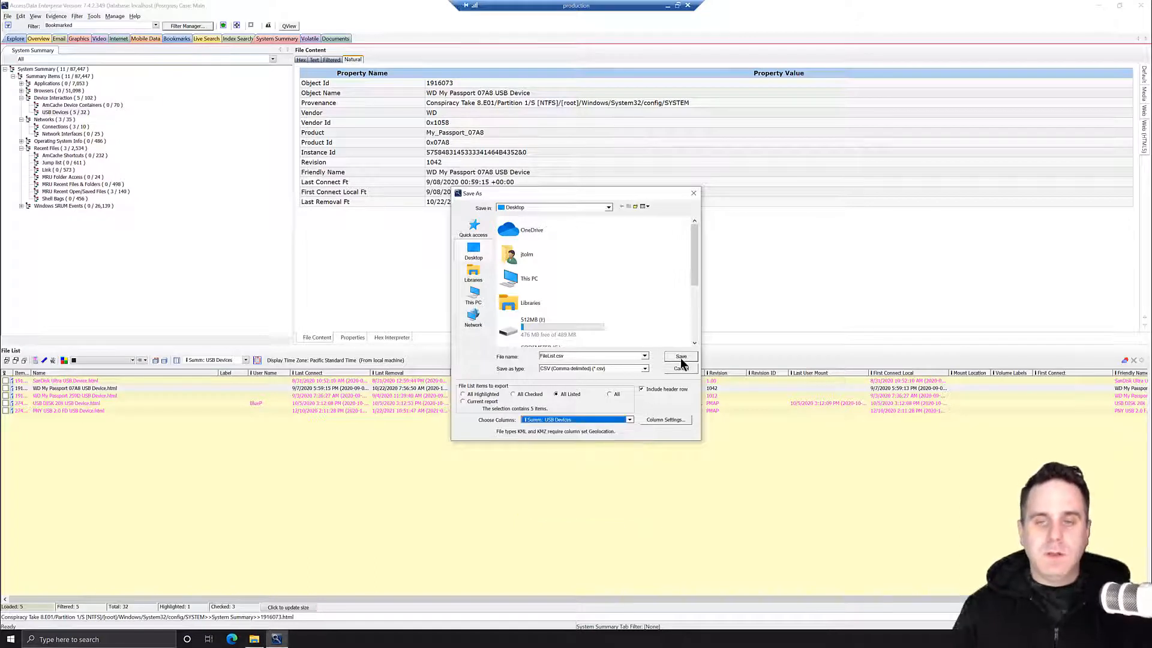
# Name the export file USBDevices.csv and save it to the Desktop.
pyautogui.click(553, 357)
pyautogui.click(542, 357)
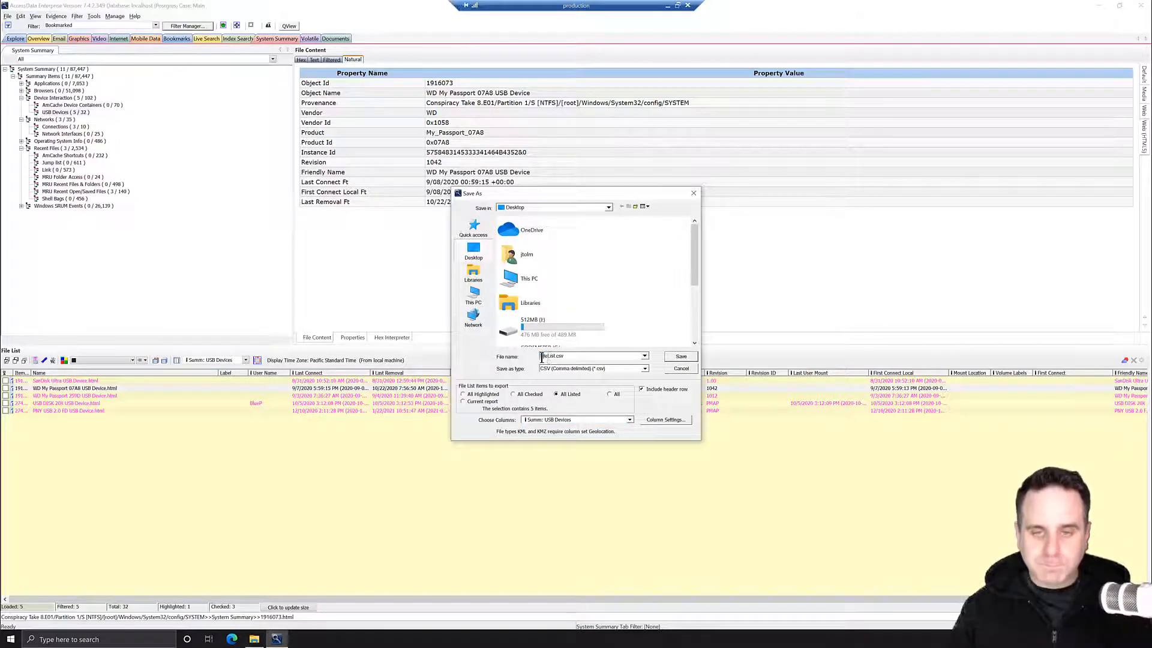
pyautogui.moveTo(542, 358); pyautogui.dragTo(559, 357)
pyautogui.write('F')
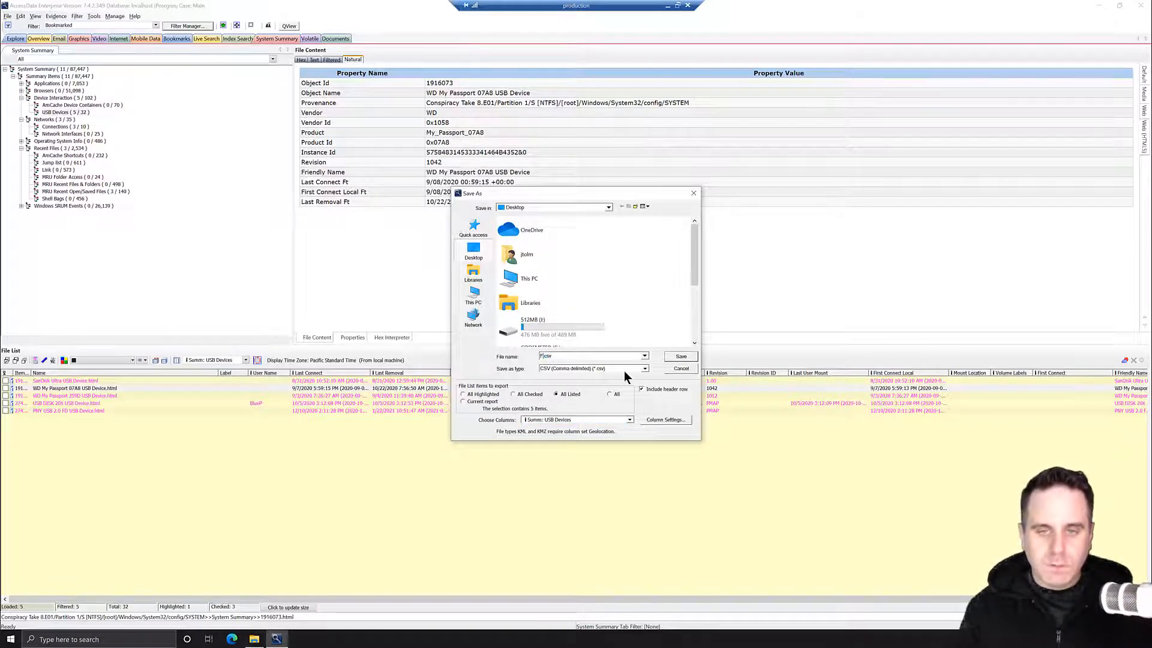
pyautogui.press('BackSpace')
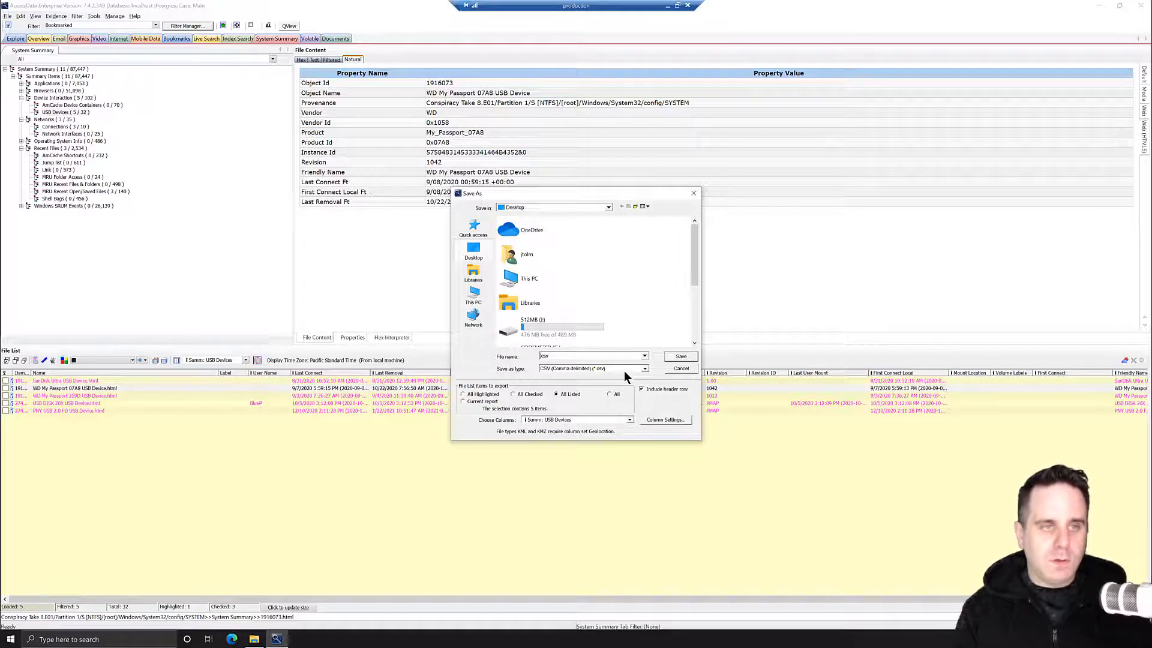
pyautogui.write('USBDevices')
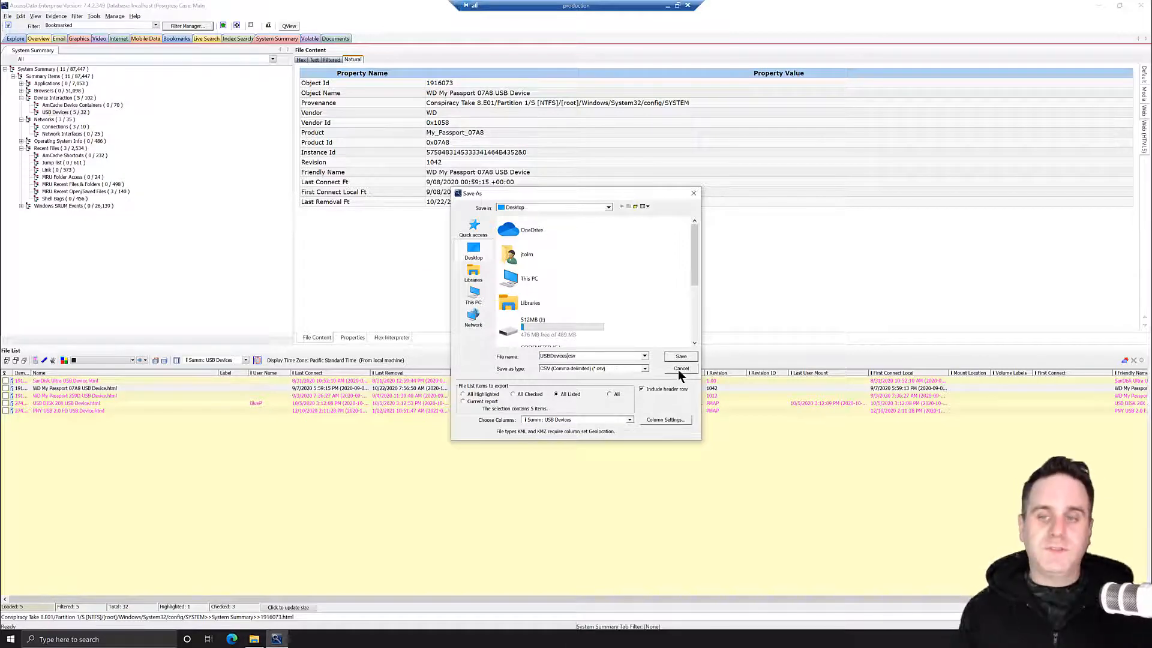
pyautogui.click(686, 358)
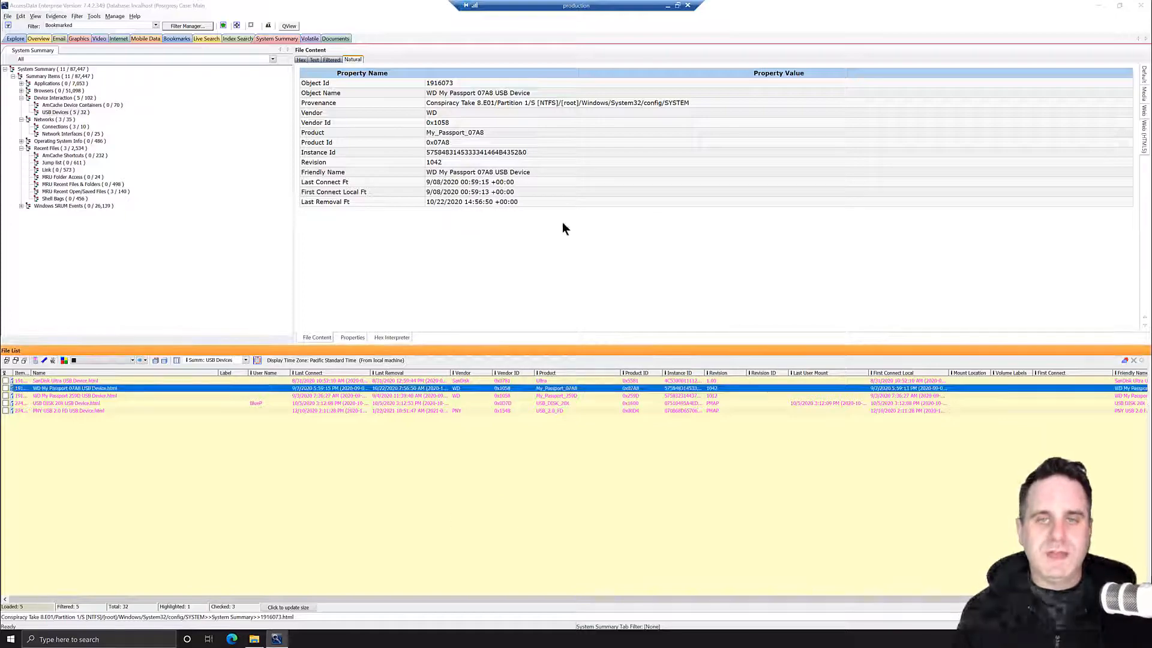
# Minimize the forensic case window and start Excel with a blank workbook.
pyautogui.click(1100, 7)
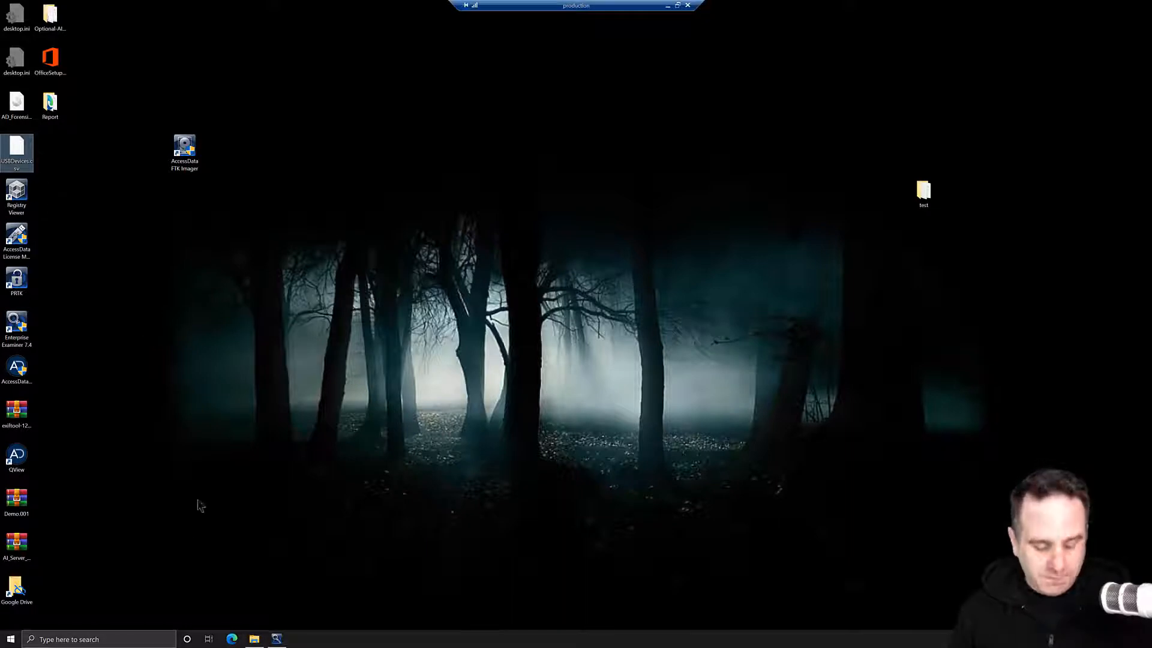
pyautogui.press('super')
pyautogui.write('excel')
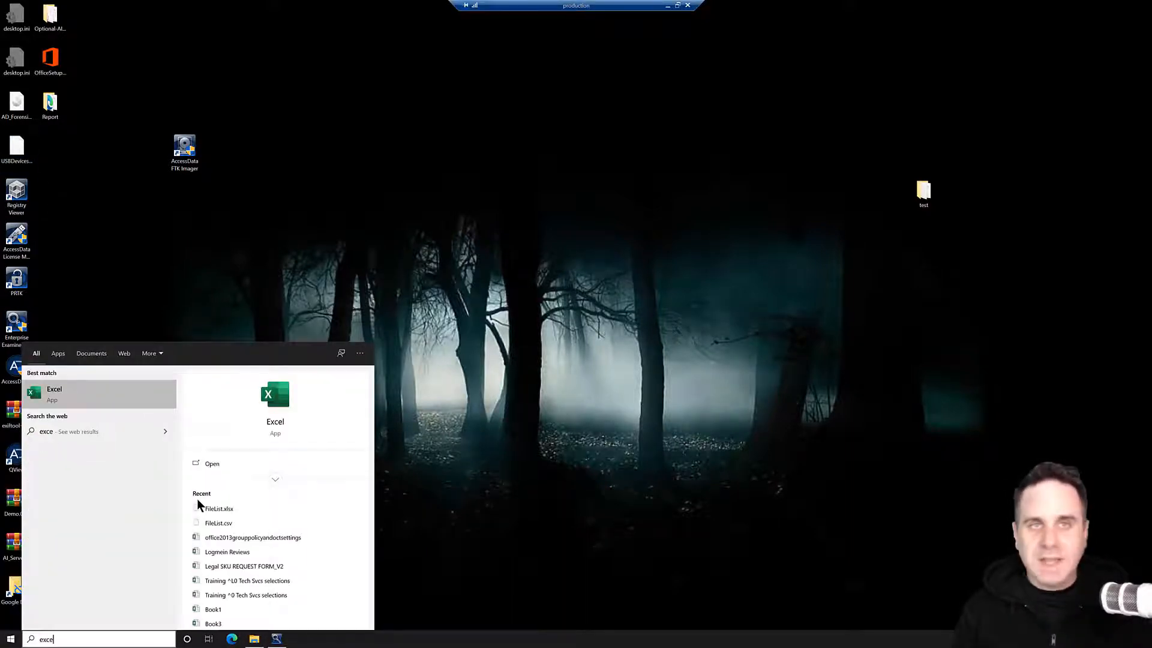
pyautogui.press('Return')
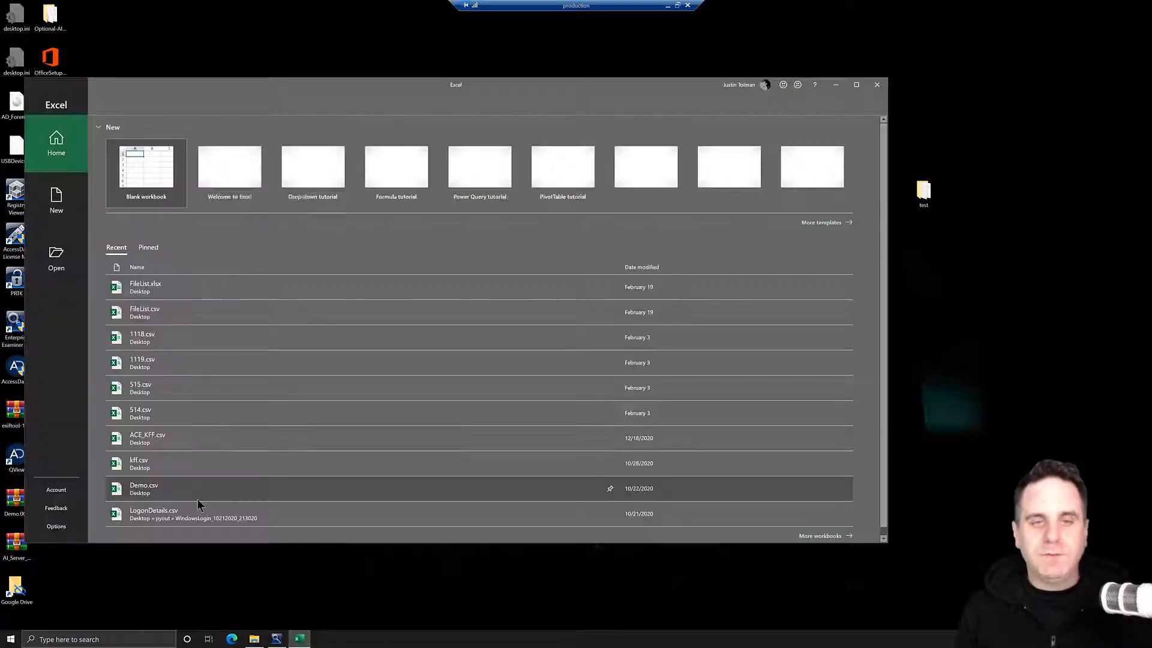
pyautogui.click(151, 168)
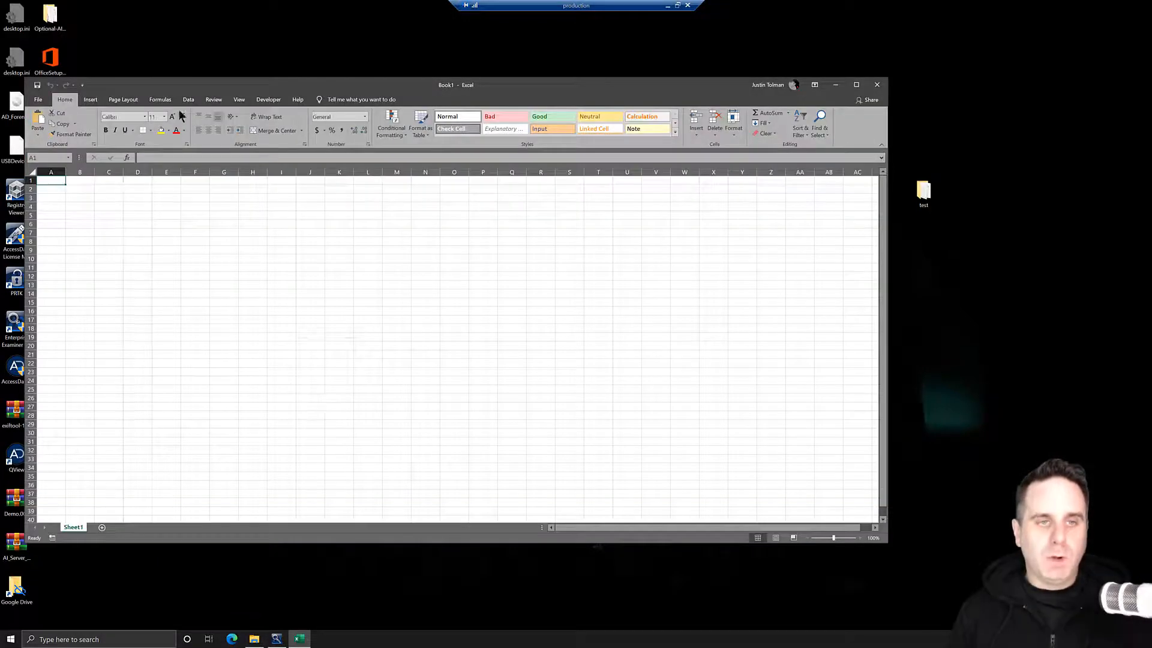
# Import USBDevices.csv from the Desktop into the blank workbook as text/CSV data.
pyautogui.click(188, 100)
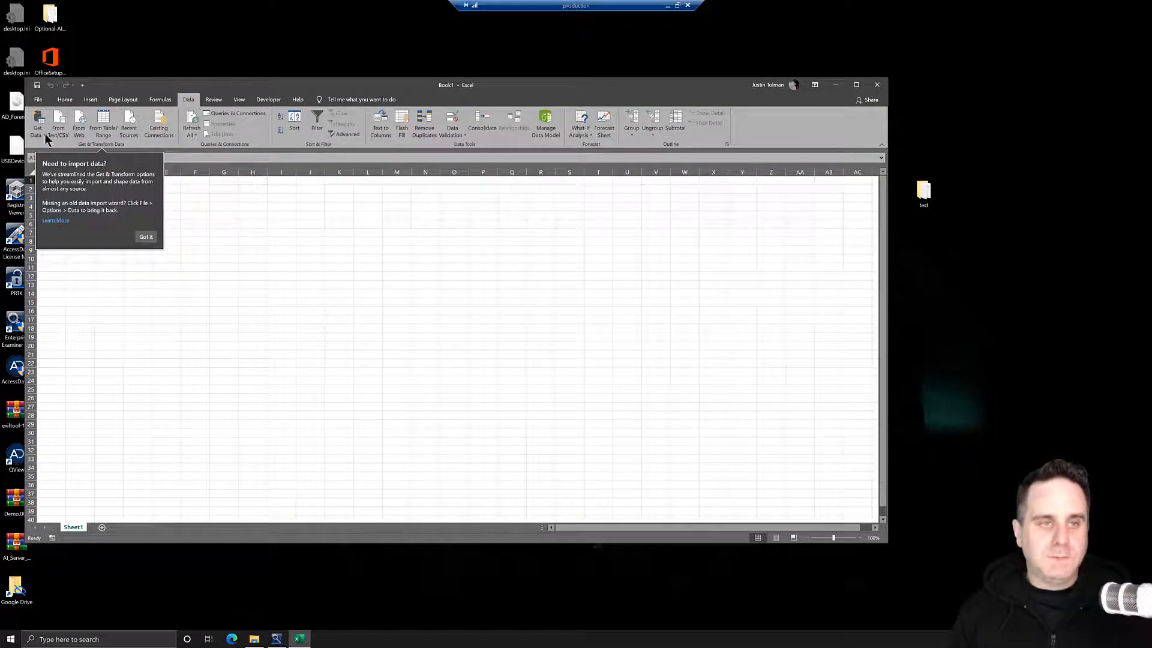
pyautogui.click(63, 132)
pyautogui.click(303, 158)
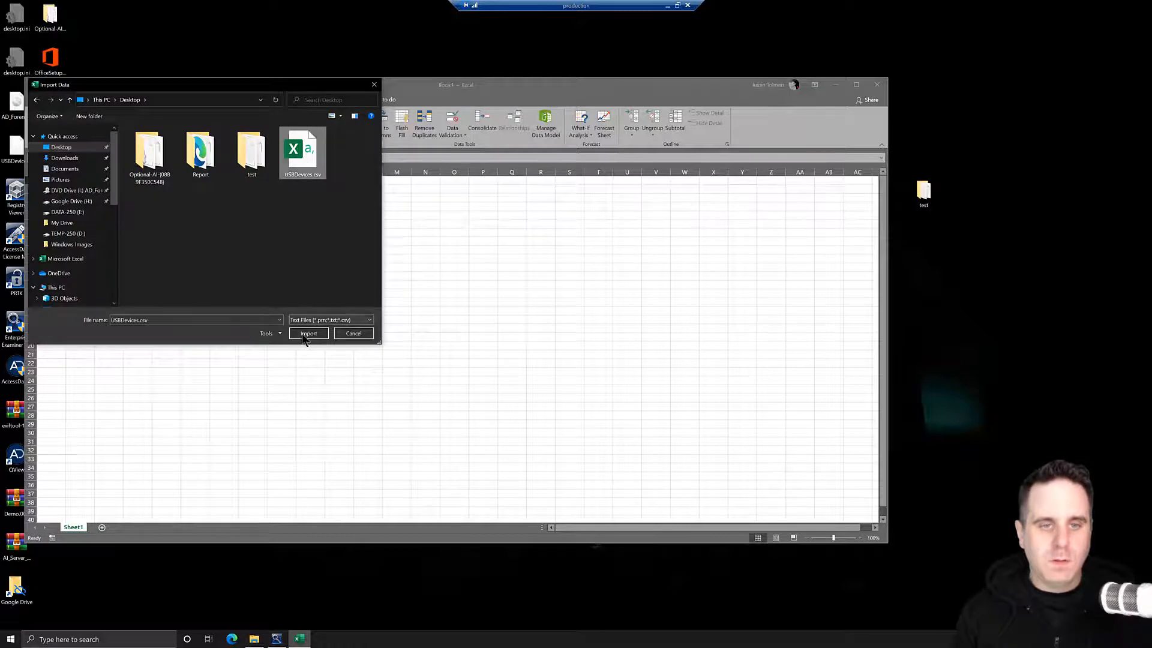
pyautogui.click(304, 335)
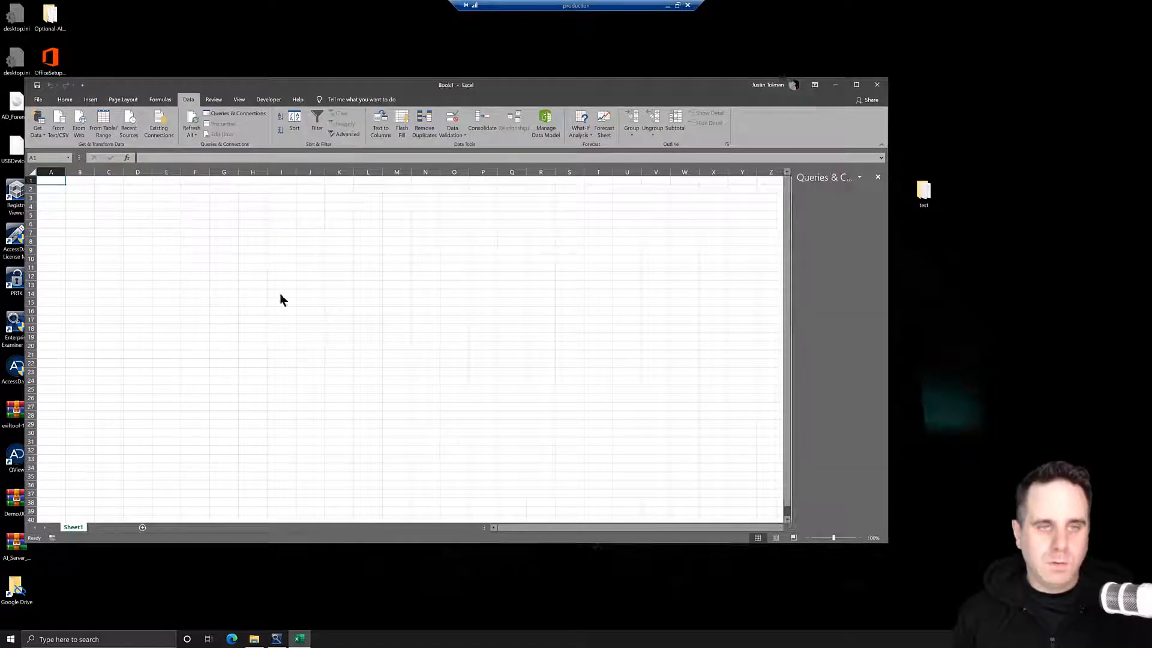
# Save the workbook to the Desktop as USBDevices.xlsx in Excel Workbook format and close Excel.
pyautogui.click(38, 100)
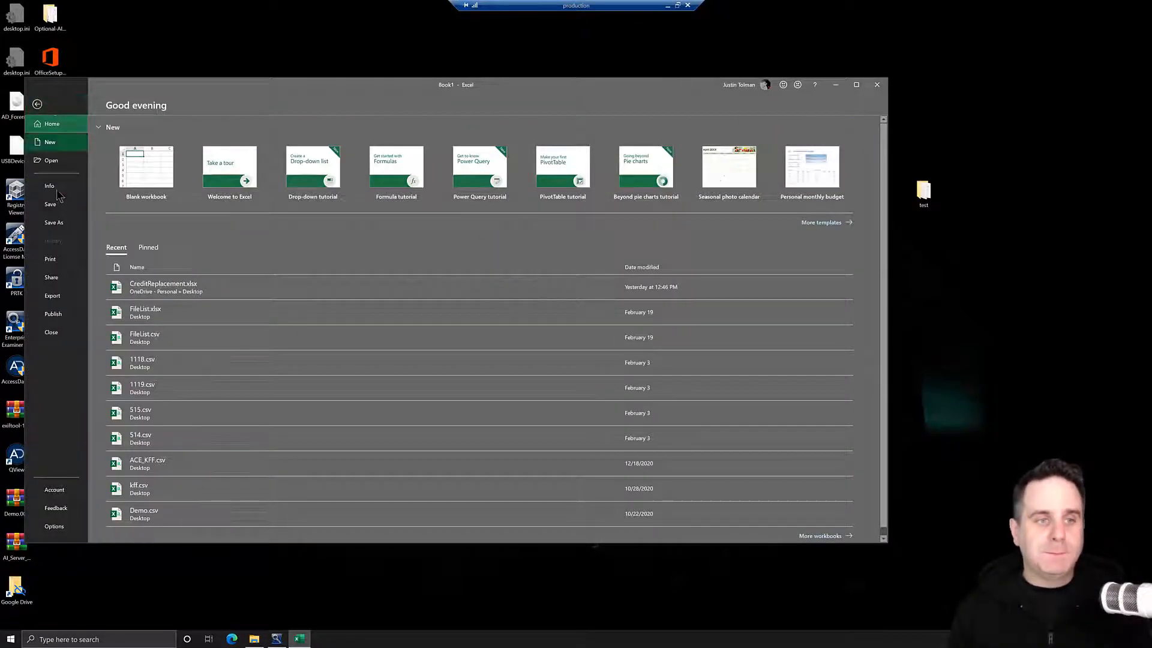
pyautogui.click(53, 223)
pyautogui.doubleClick(126, 214)
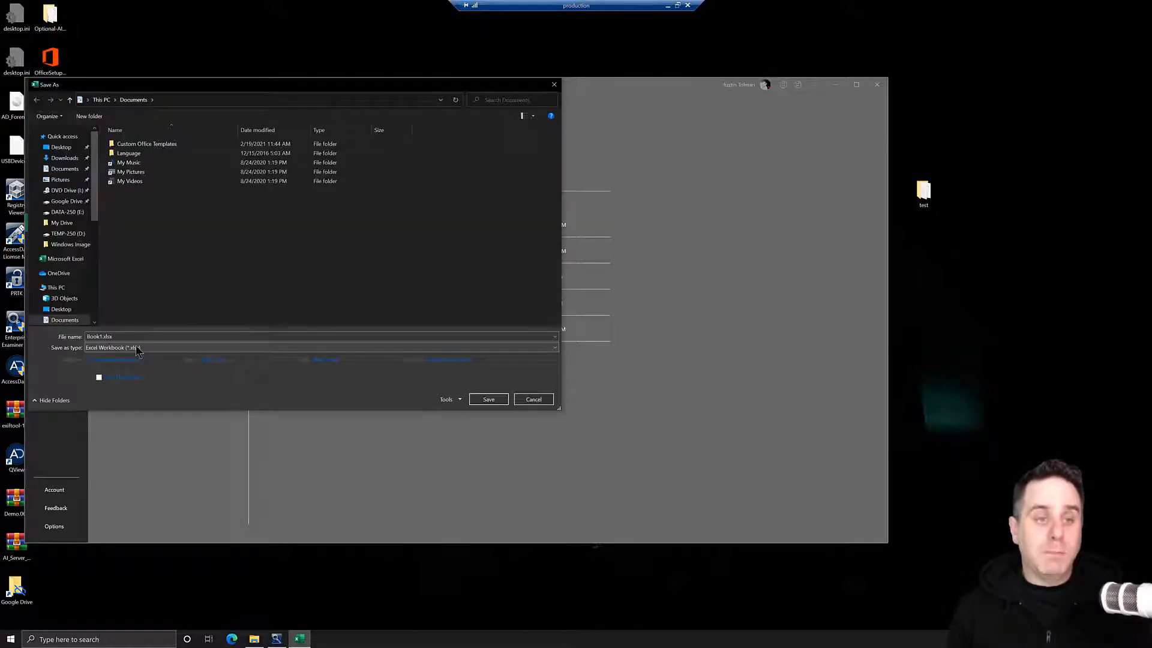
pyautogui.click(60, 147)
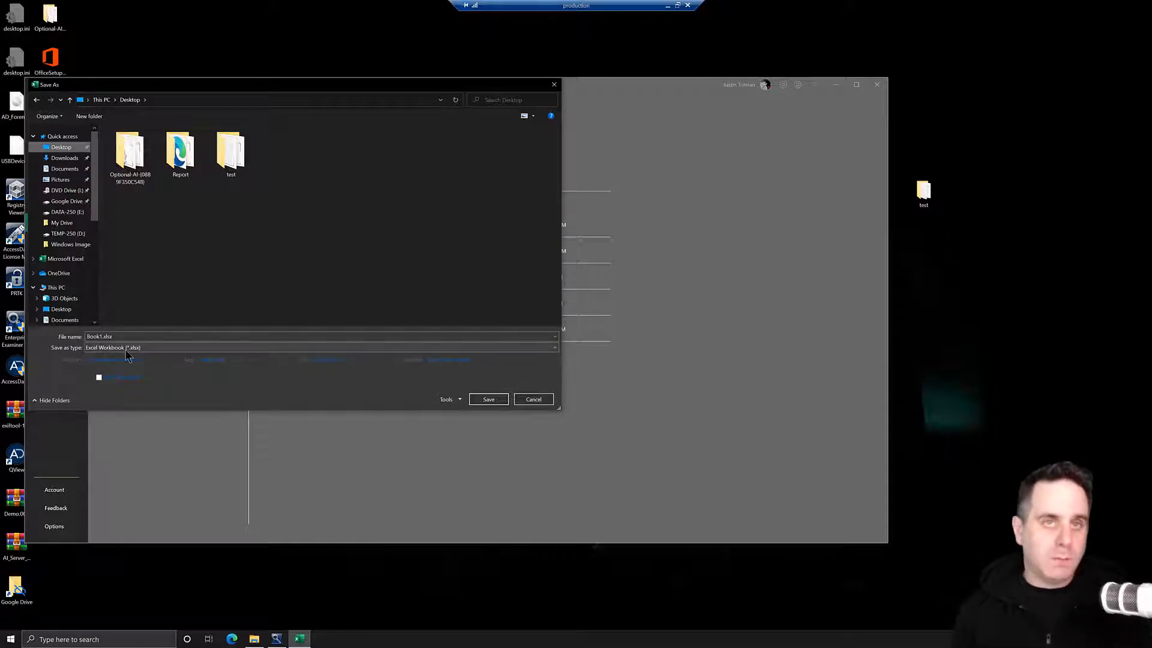
pyautogui.click(68, 338)
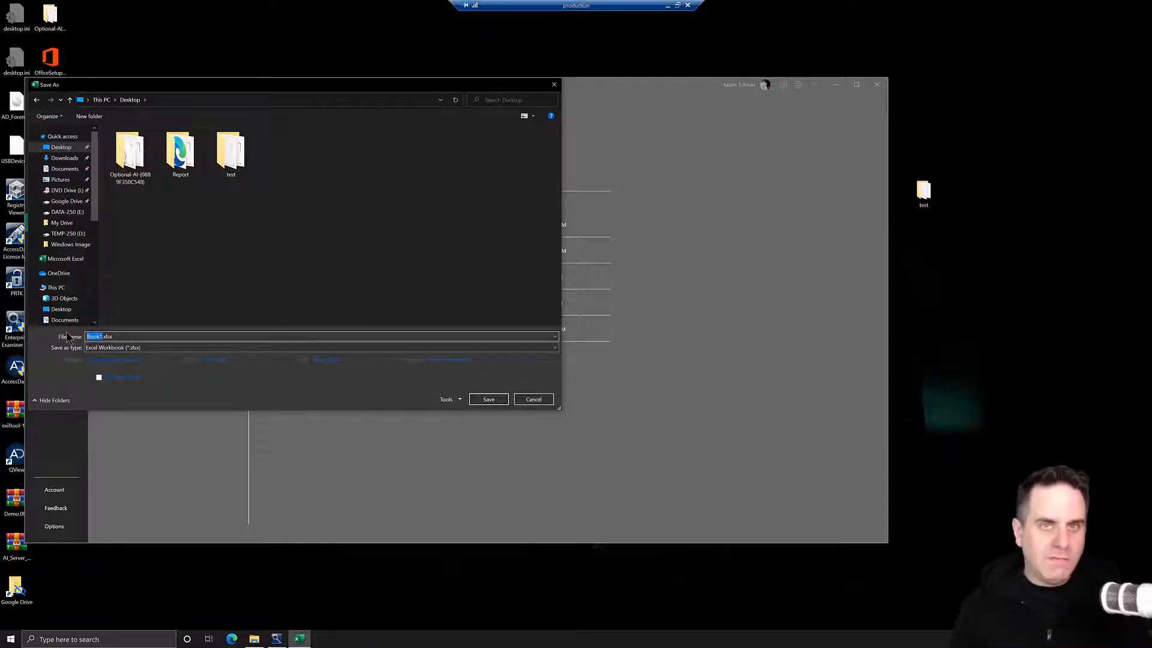
pyautogui.write('USBDevices')
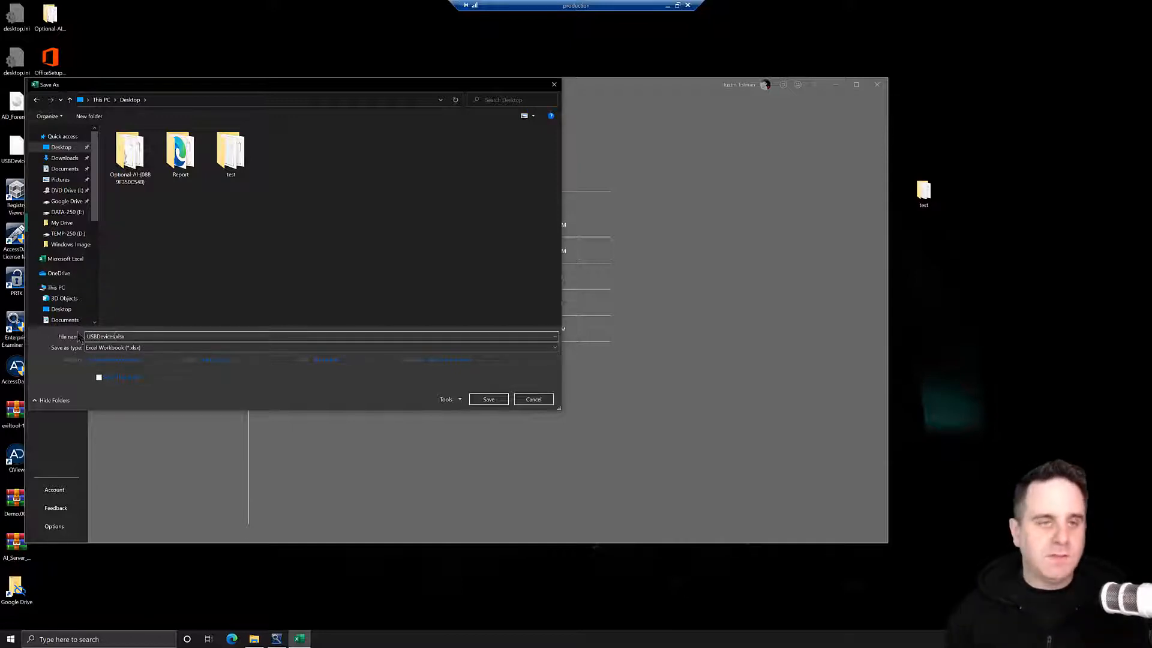
pyautogui.click(489, 399)
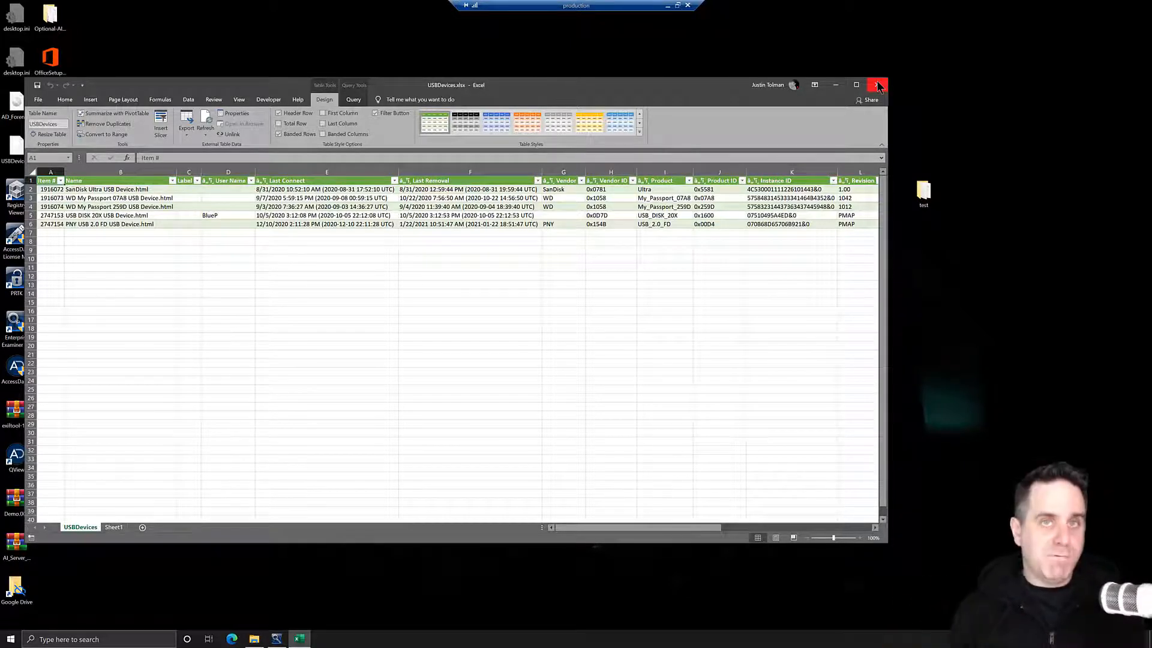
pyautogui.click(877, 86)
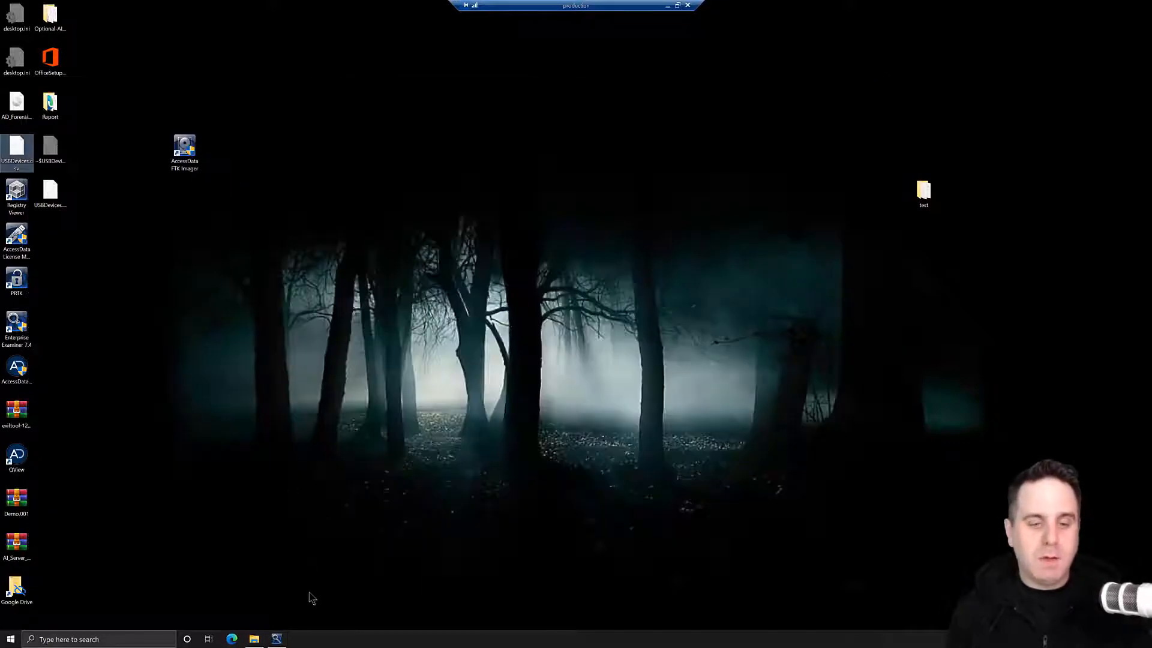
# Switch back to AccessData Enterprise and open the USB Devices bookmark.
pyautogui.click(279, 636)
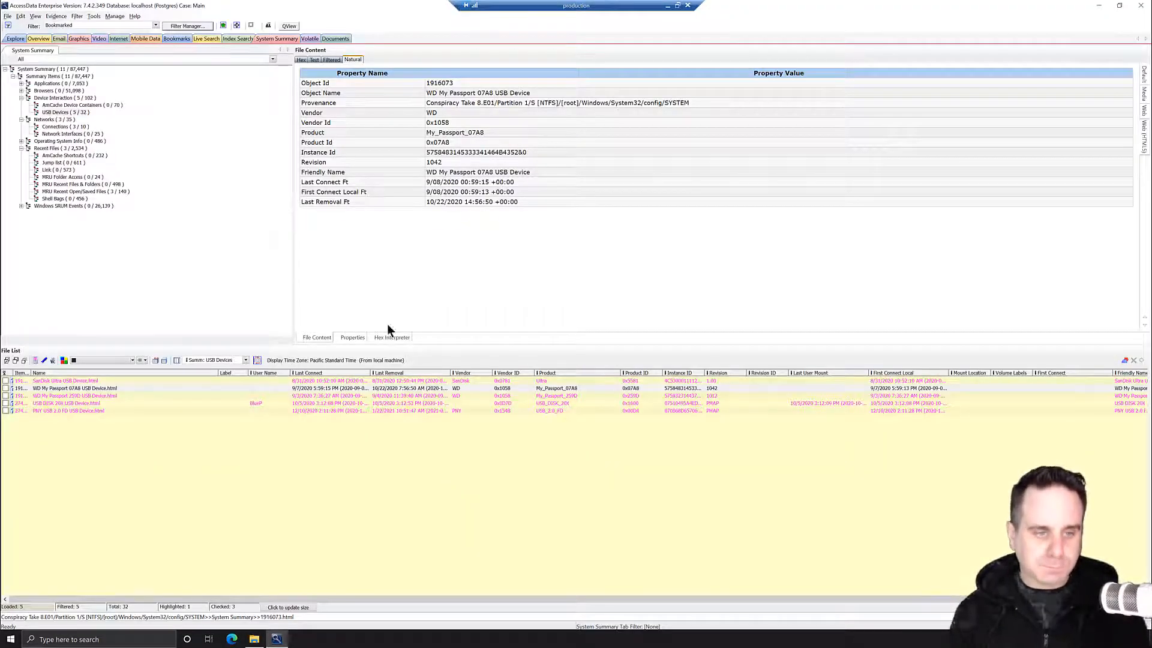
pyautogui.click(177, 39)
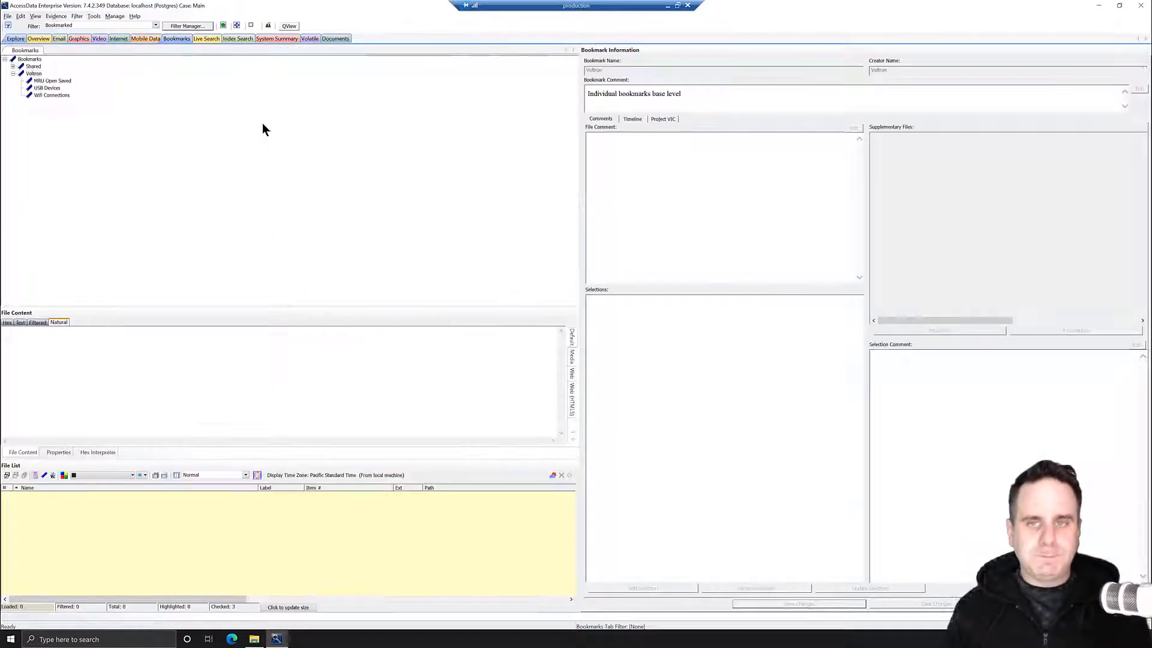
pyautogui.click(53, 89)
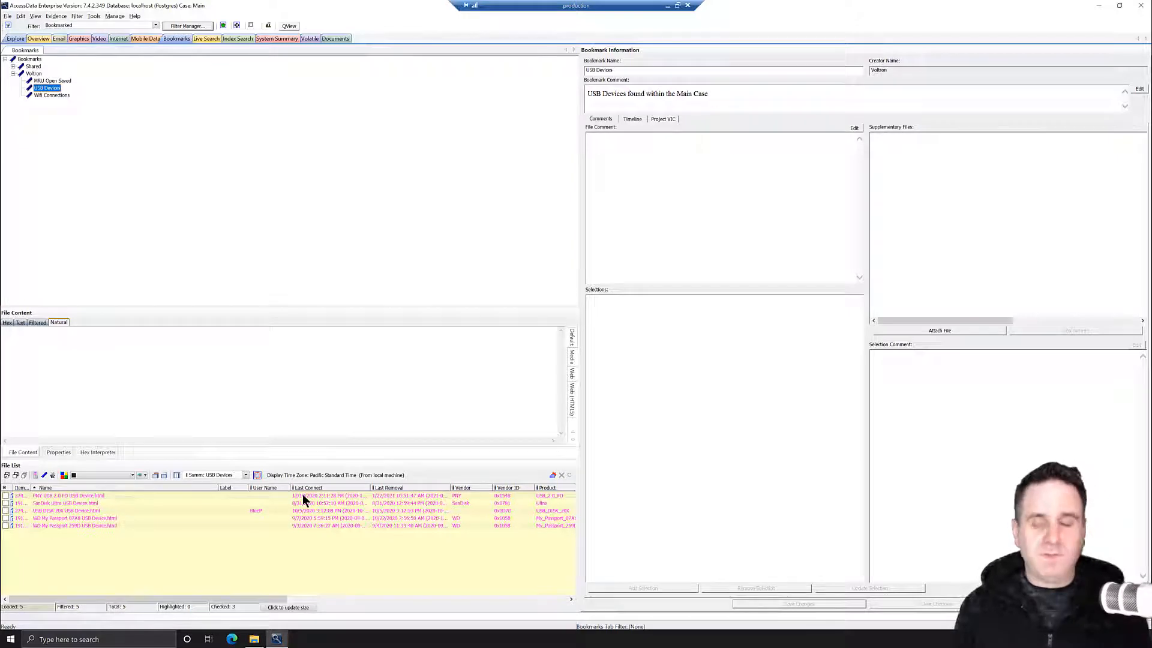
# Attach USBDevices.csv and USBDevices.xlsx from the Desktop to the bookmark as supplementary files.
pyautogui.click(946, 330)
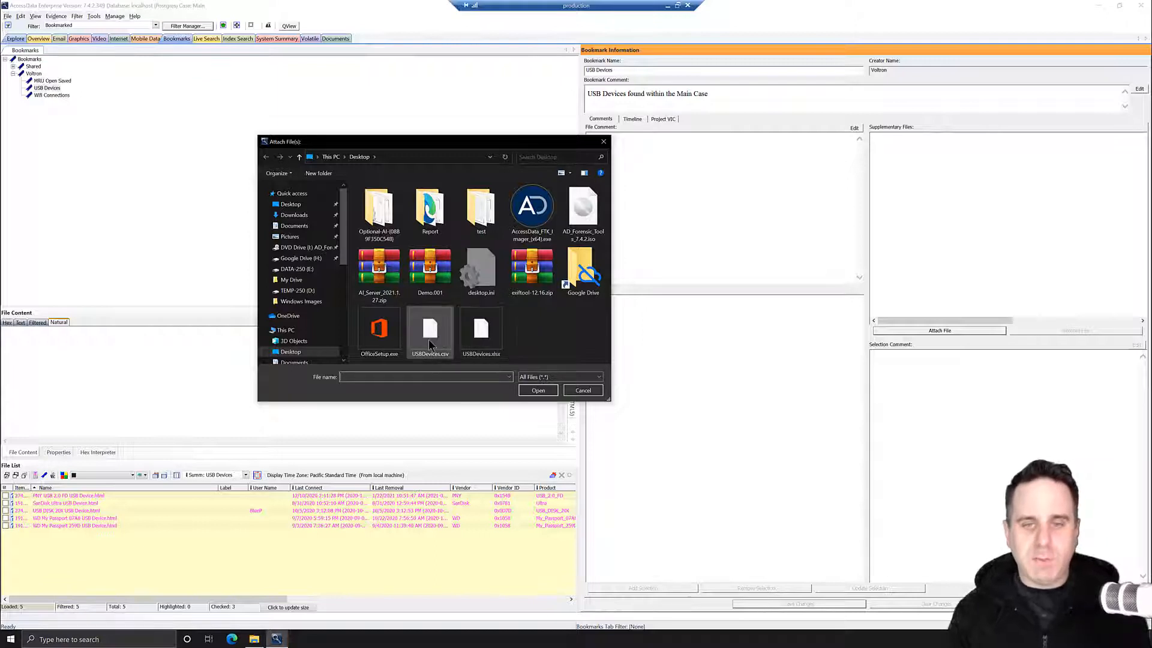
pyautogui.click(430, 333)
pyautogui.keyDown('ctrl'); pyautogui.click(482, 332); pyautogui.keyUp('ctrl')
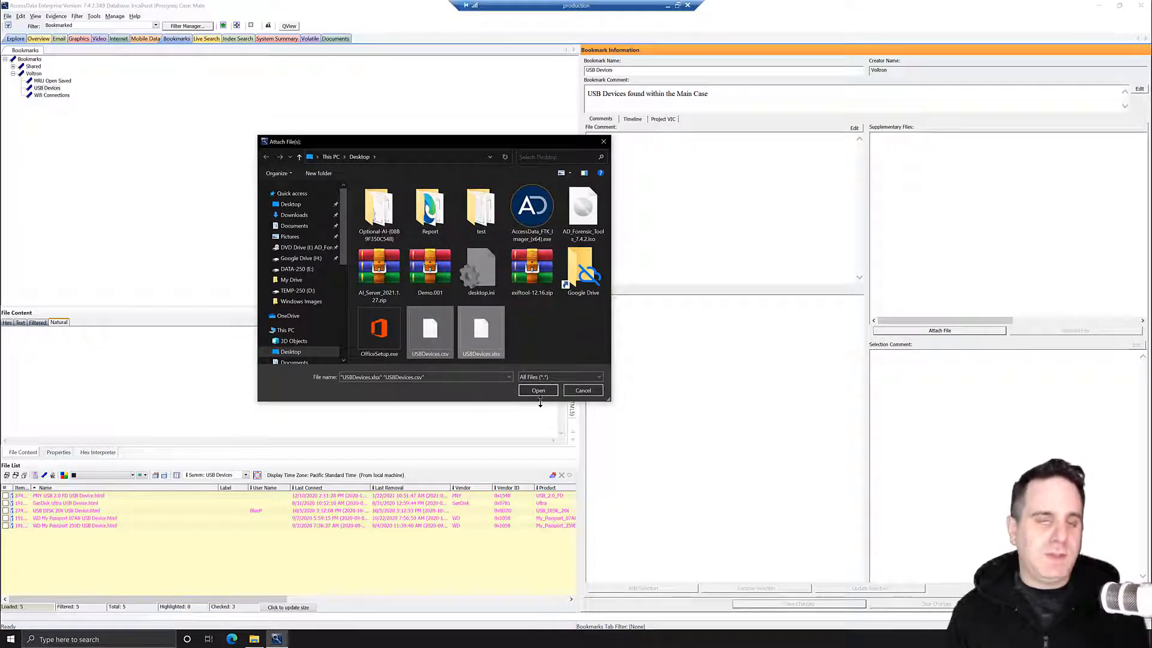
pyautogui.click(538, 390)
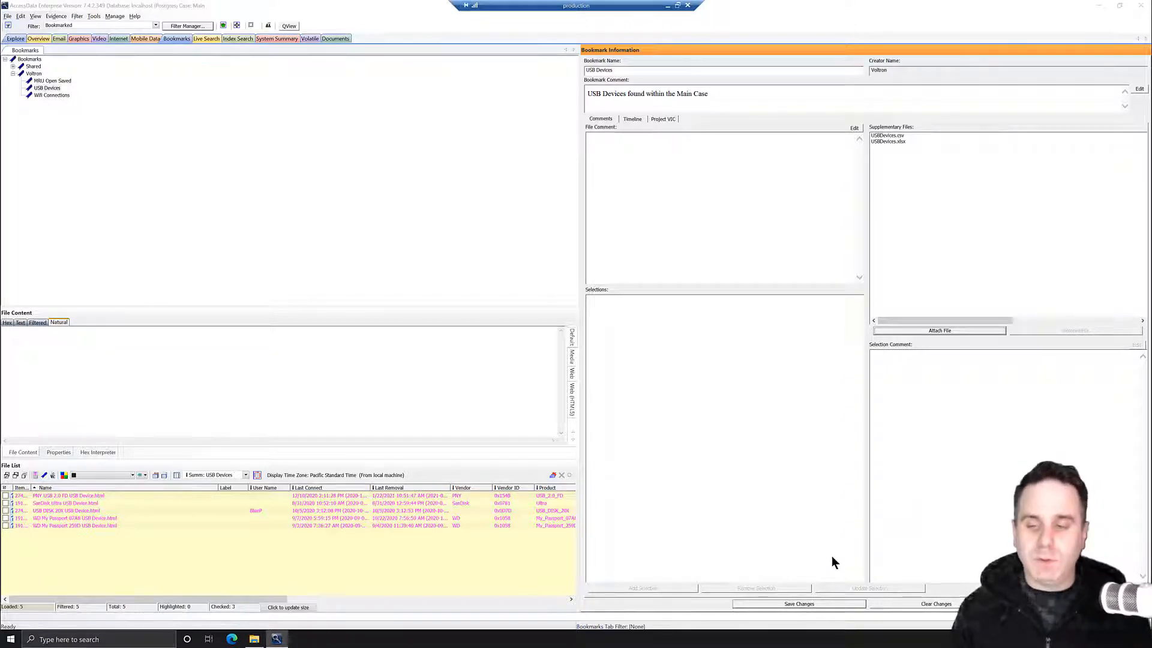
# Save the changes to the USB Devices bookmark and preview the attached USBDevices.xlsx and USBDevices.csv files.
pyautogui.click(800, 604)
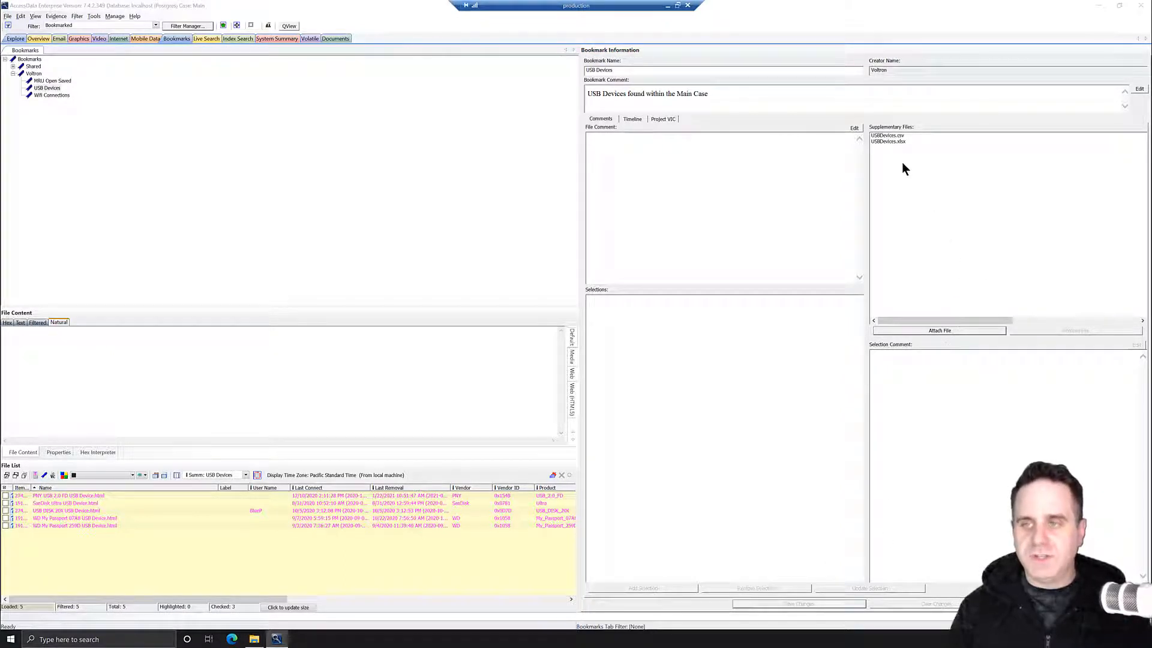
pyautogui.click(888, 141)
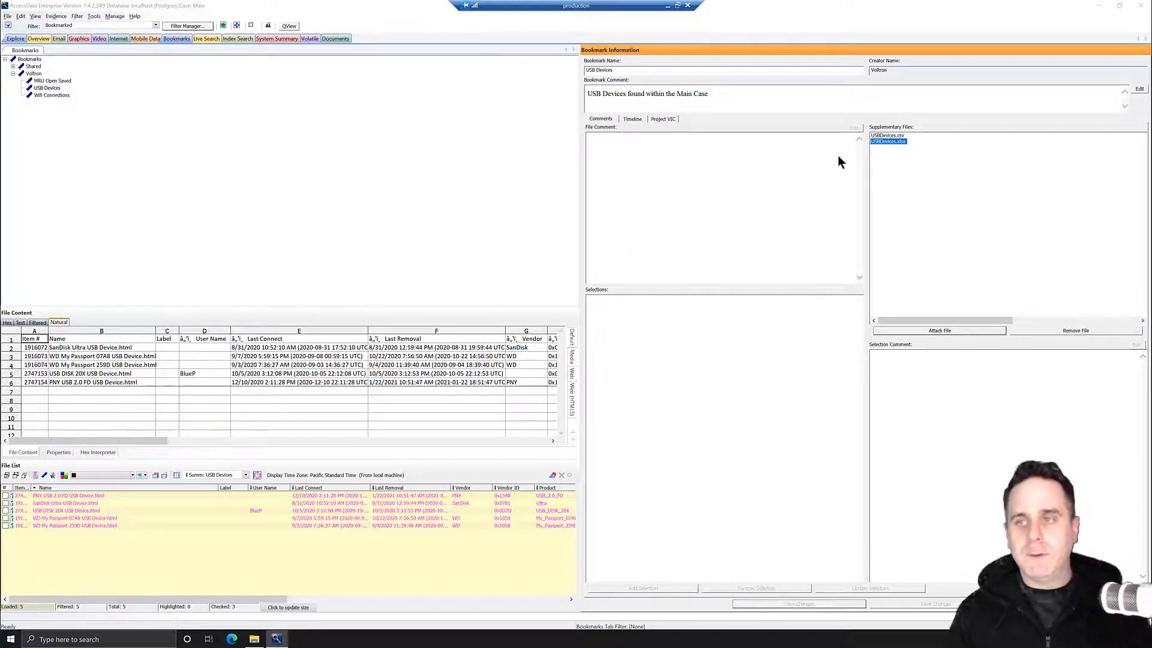
pyautogui.click(888, 135)
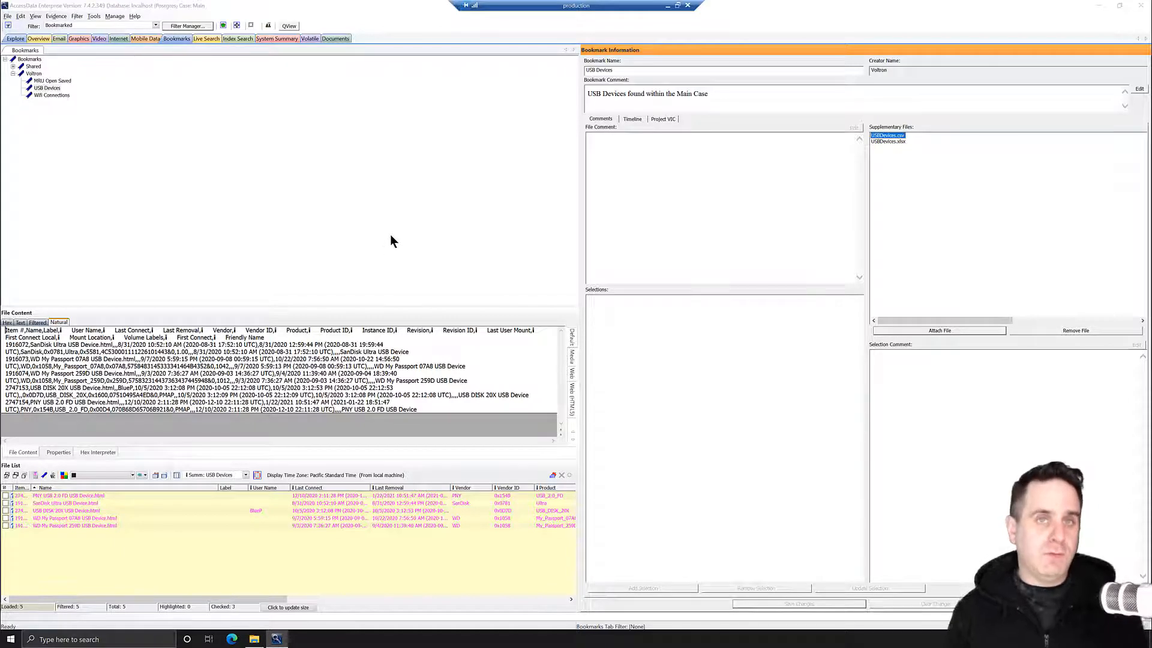
# Start a case report and select all Voltron bookmarks for it: MRU Open Saved, USB Devices and Wifi Connections.
pyautogui.click(8, 16)
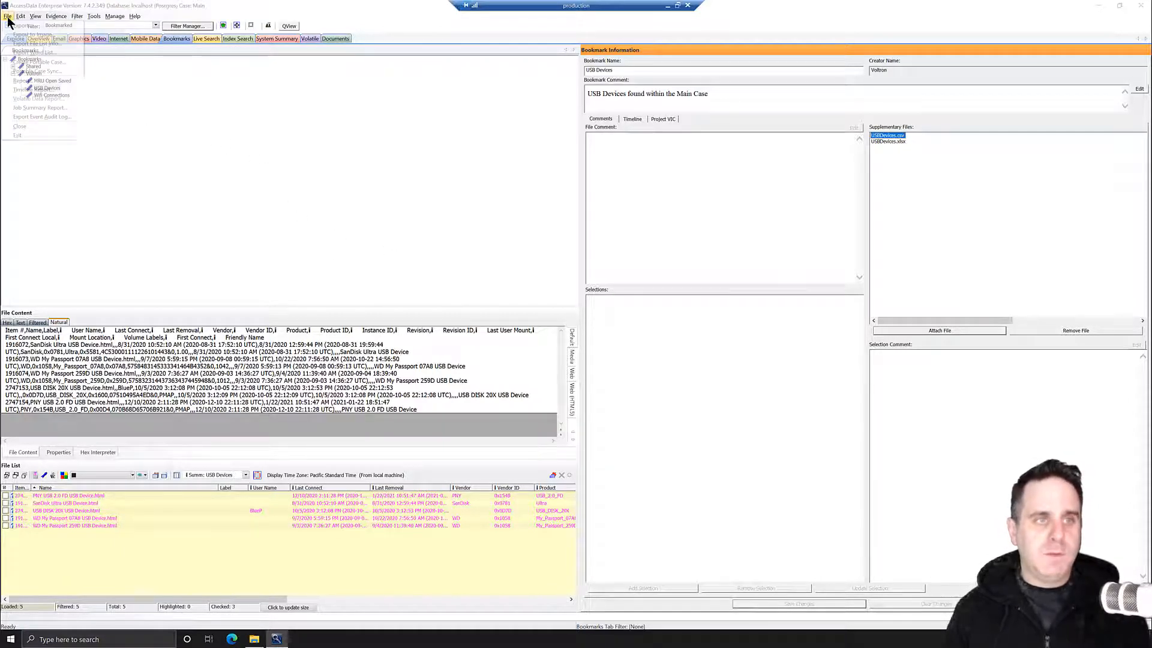
pyautogui.click(22, 80)
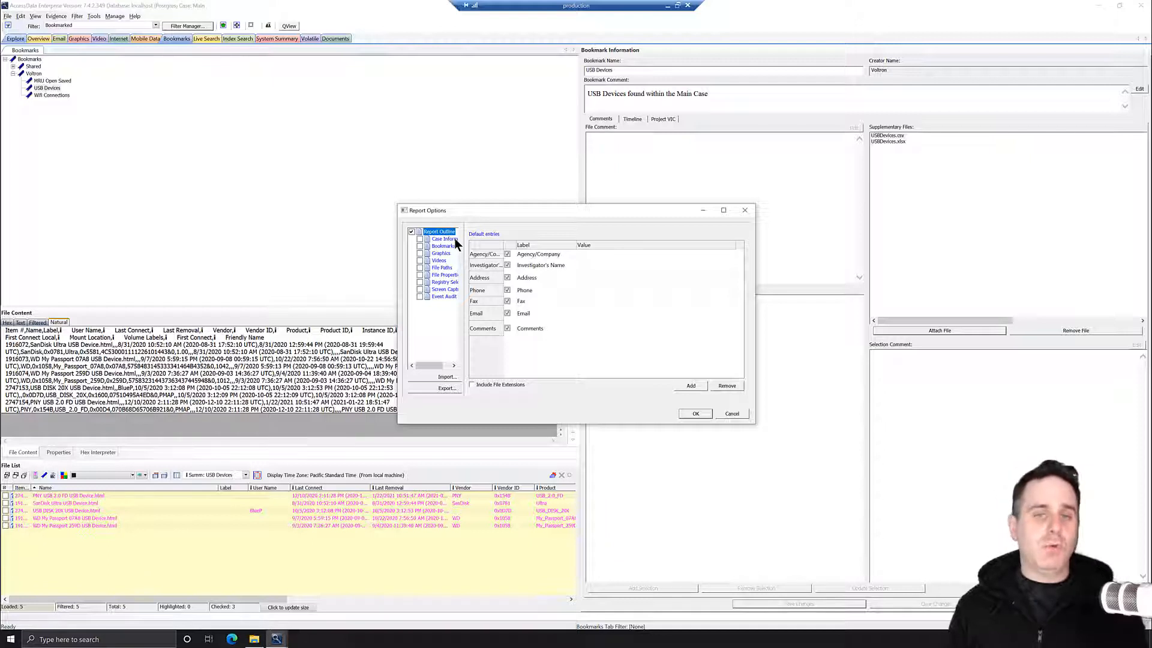
pyautogui.click(448, 247)
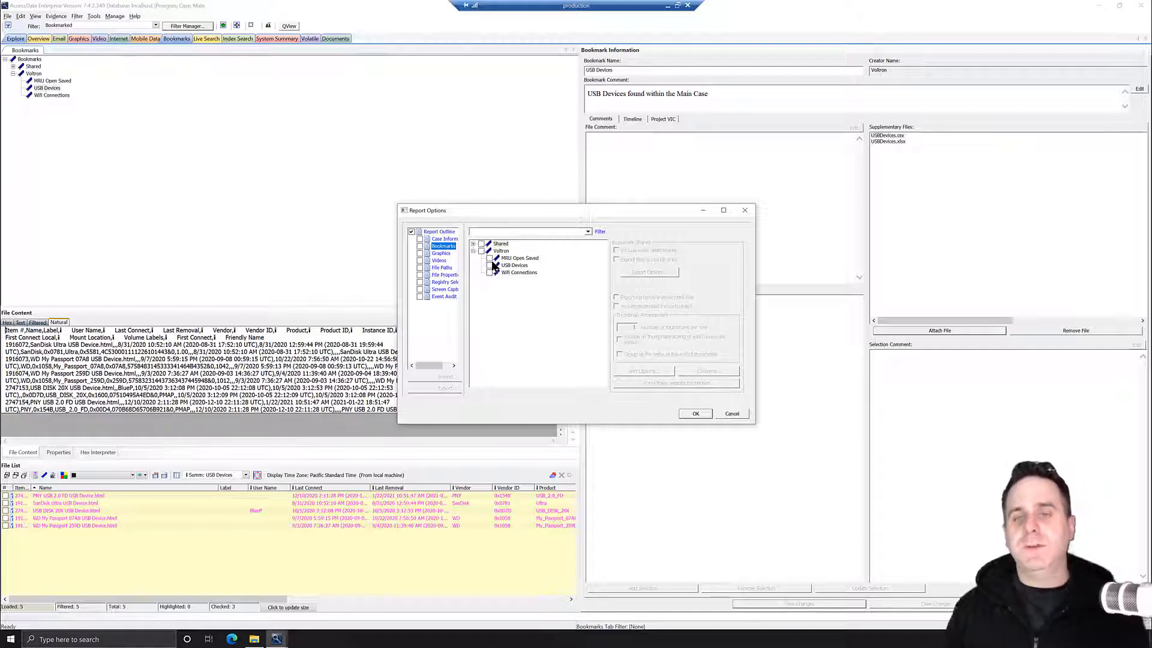
pyautogui.click(481, 251)
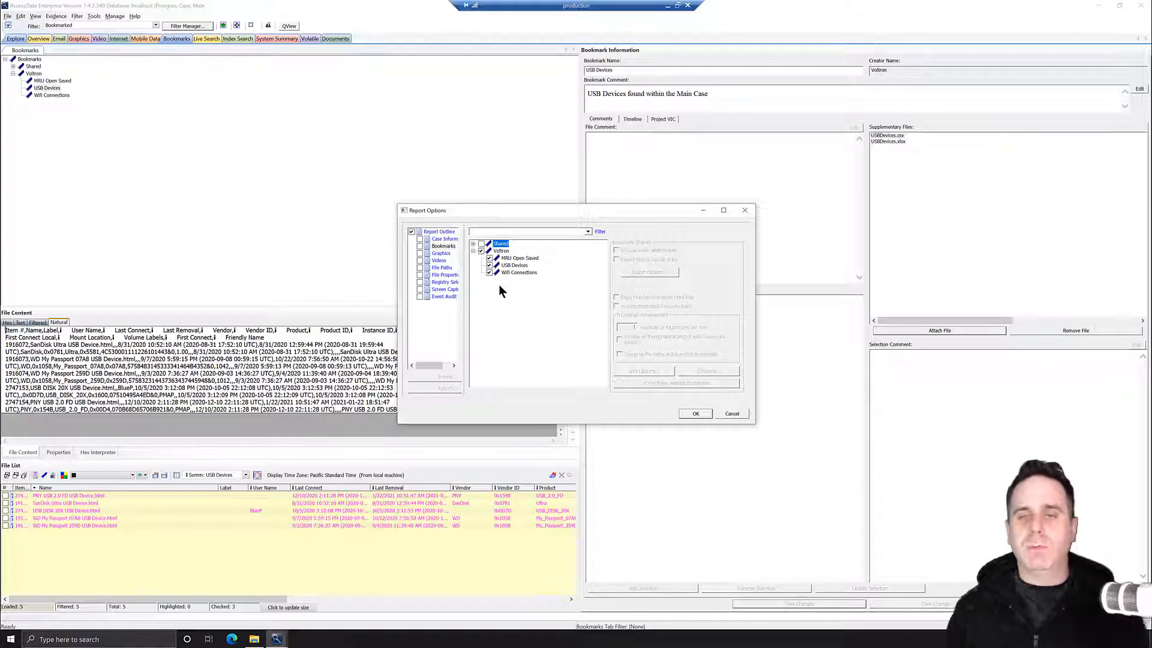
# Set the MRU Open Saved bookmark's report columns to the "Summ: Recent Files/Folders - MRU Recent Open/Saved Files" template.
pyautogui.click(496, 258)
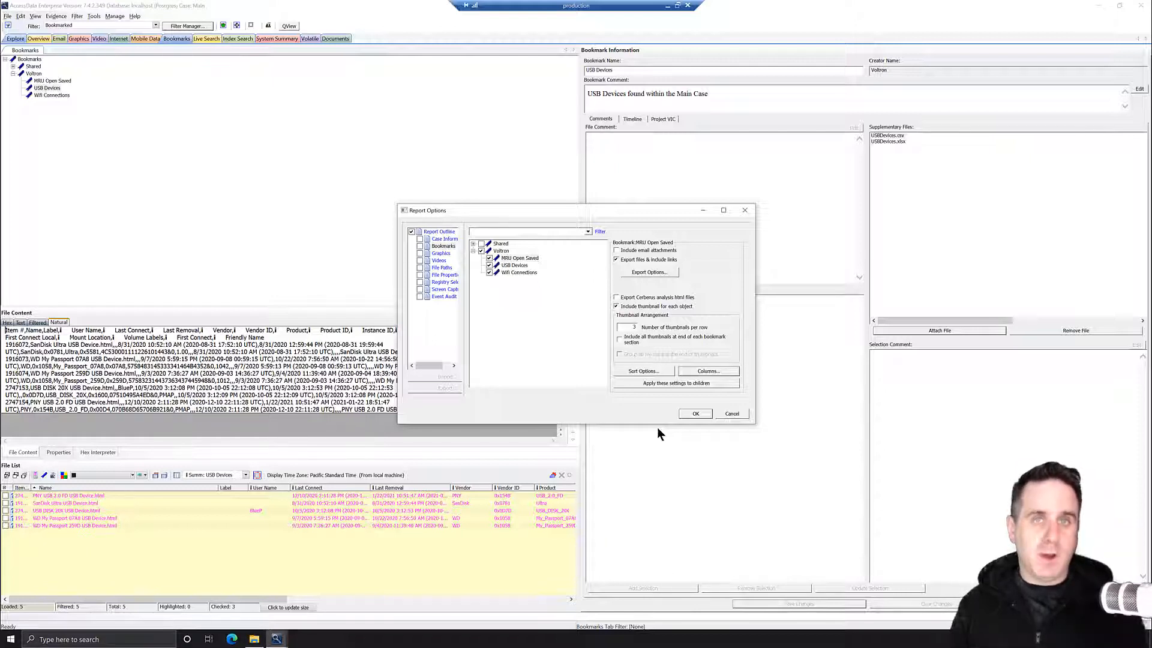
pyautogui.click(520, 259)
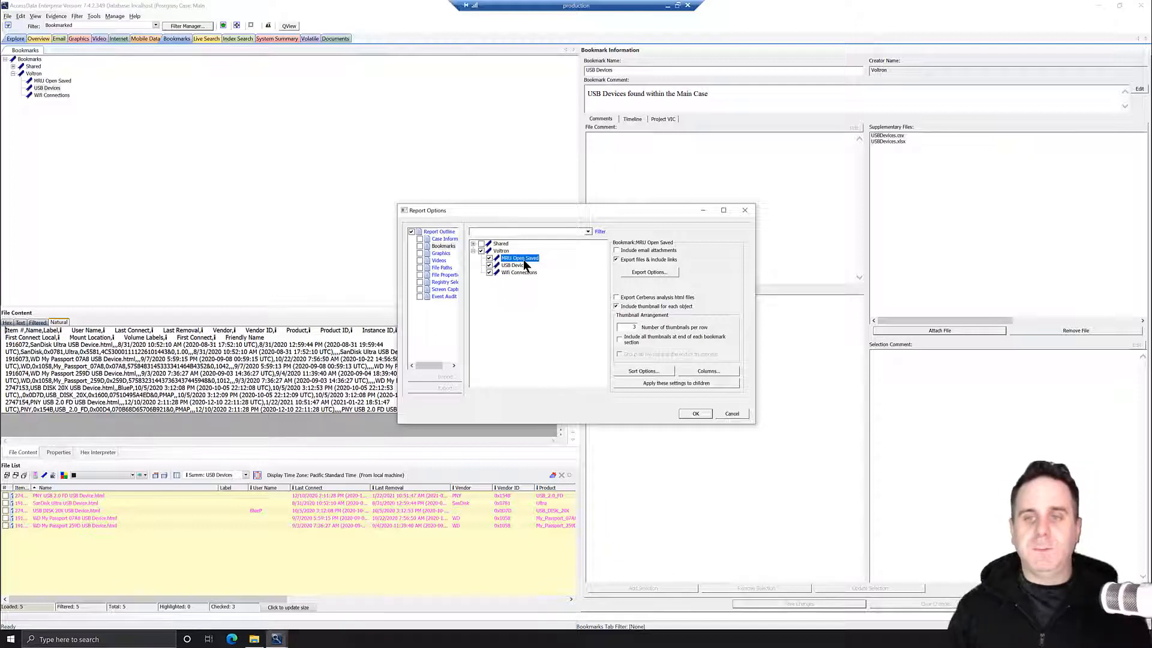
pyautogui.click(719, 368)
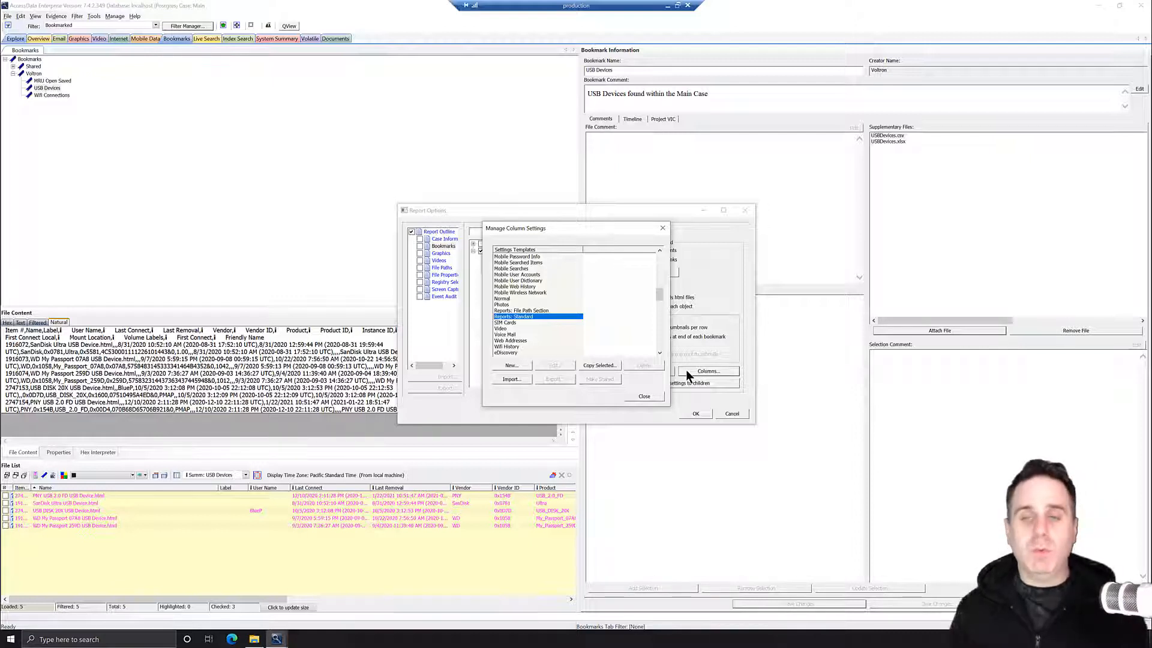
pyautogui.moveTo(660, 296); pyautogui.dragTo(655, 330)
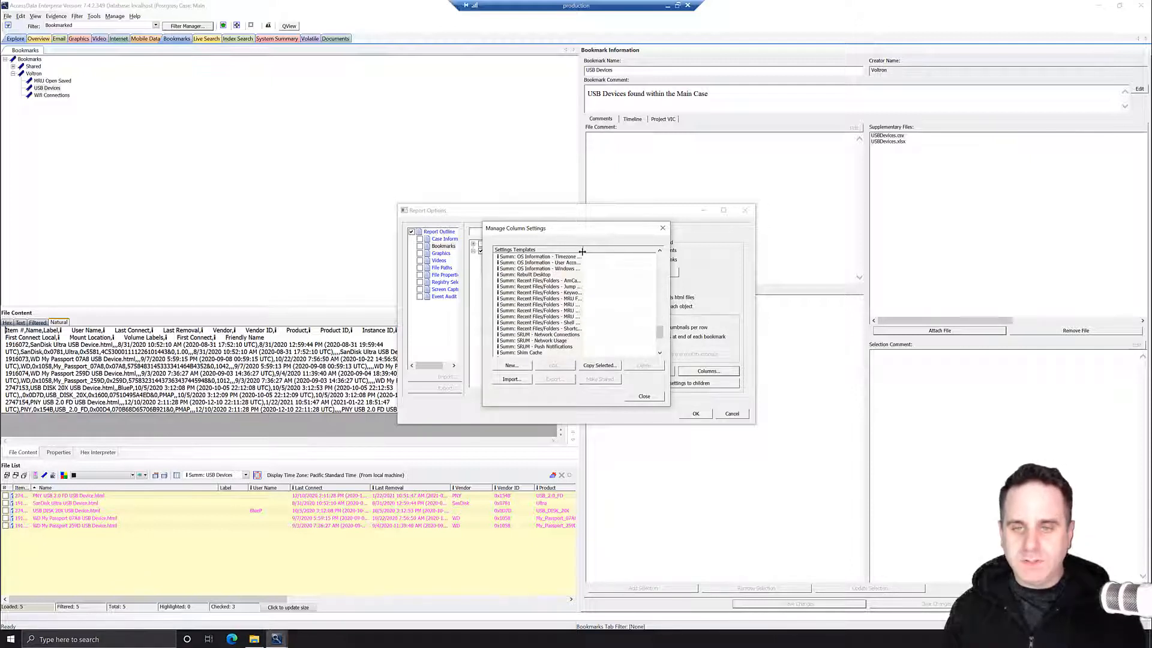
pyautogui.moveTo(583, 248); pyautogui.dragTo(636, 252)
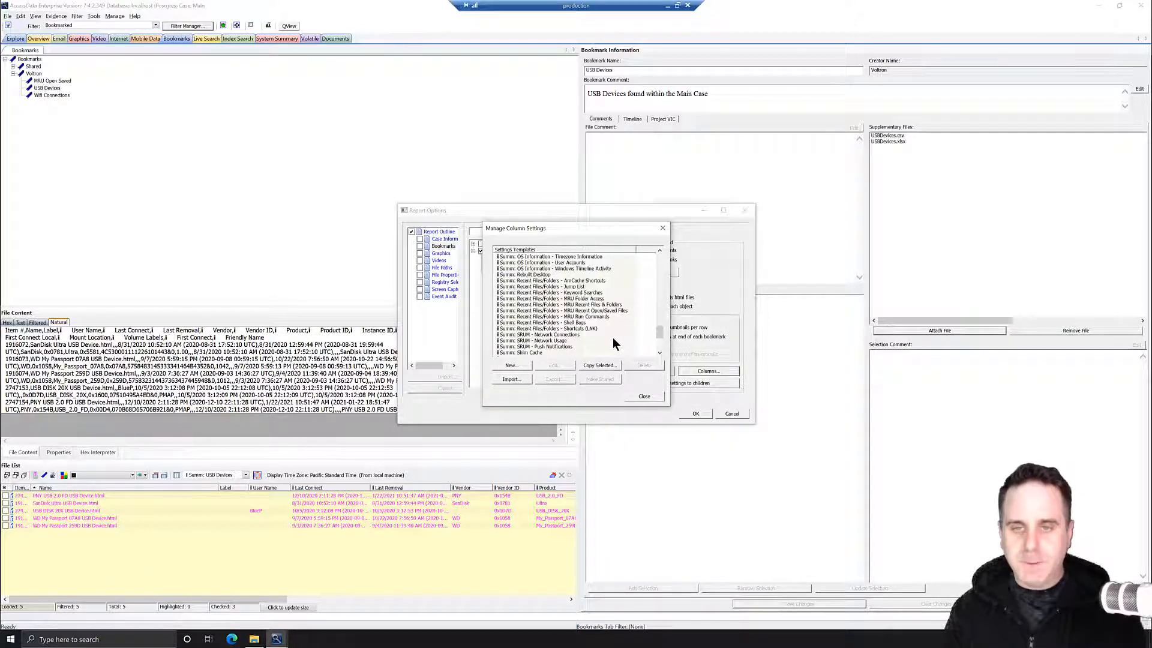
pyautogui.click(584, 310)
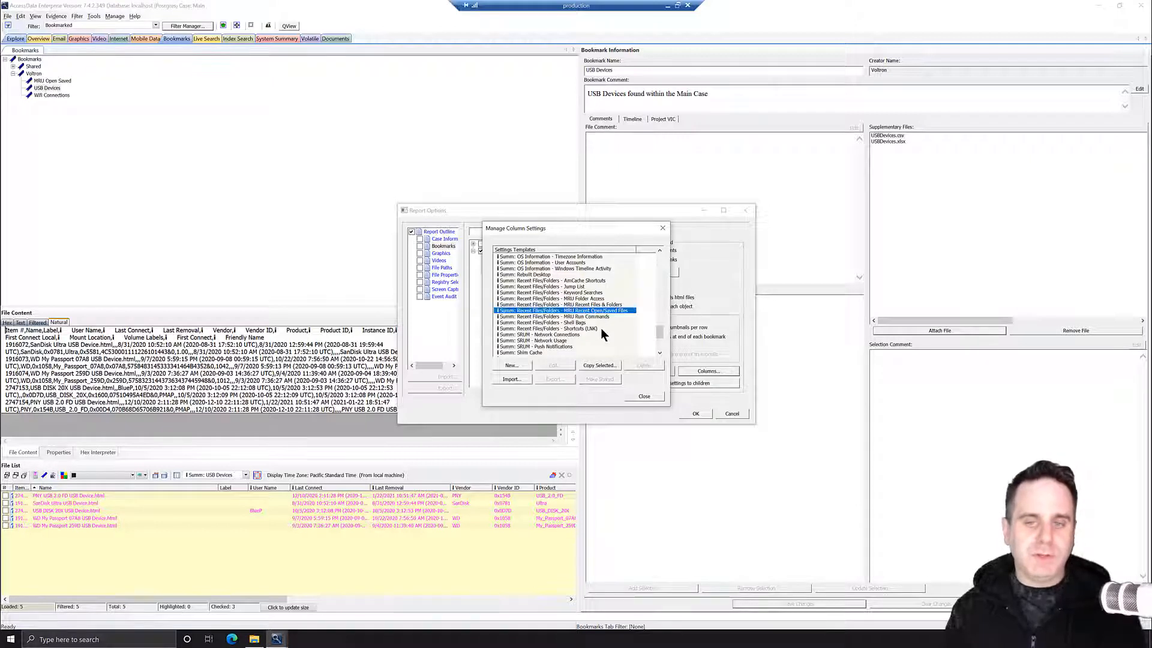
pyautogui.click(644, 397)
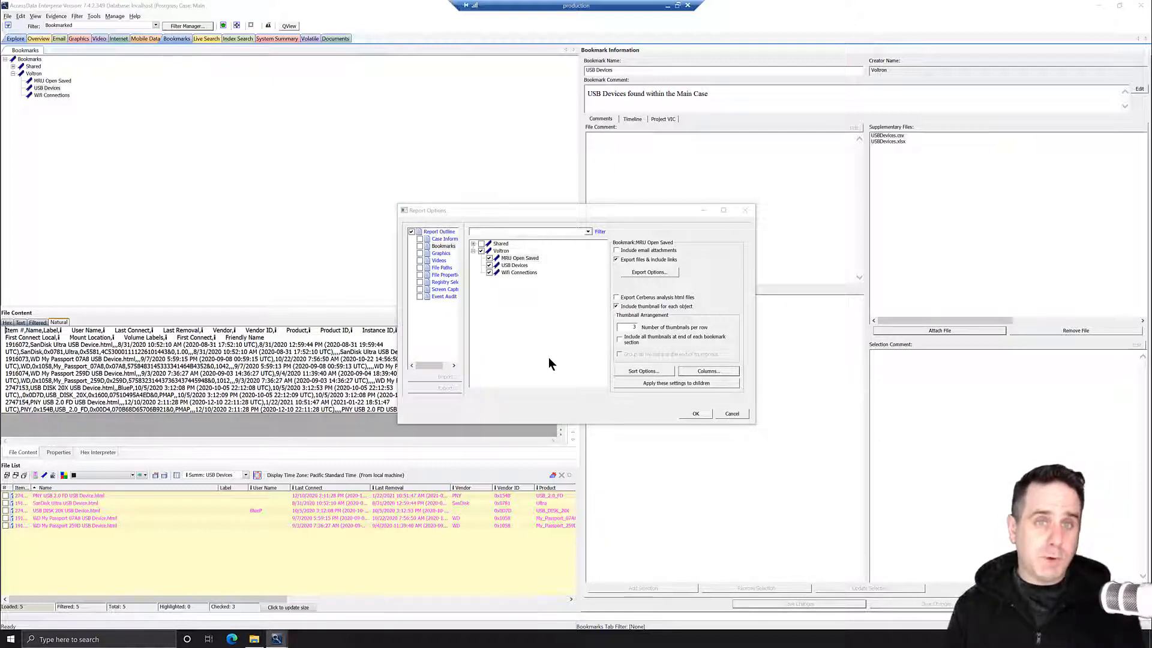
# Include the Bookmarks section and generate the HTML report into a Desktop folder named Report1.
pyautogui.click(420, 246)
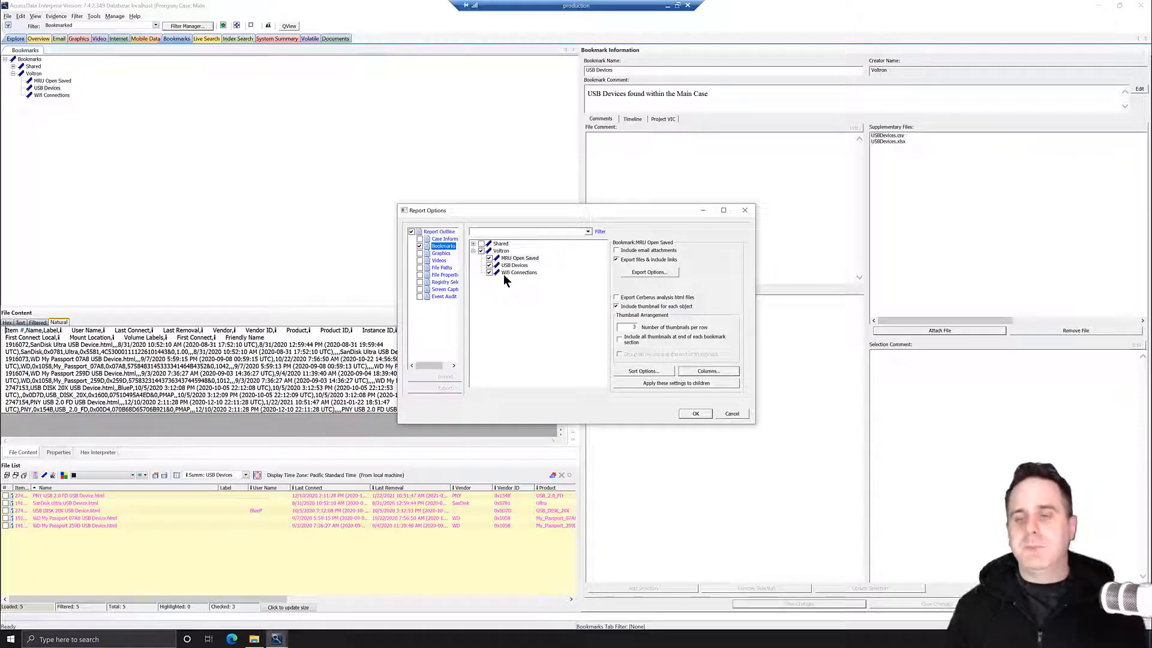
pyautogui.click(697, 413)
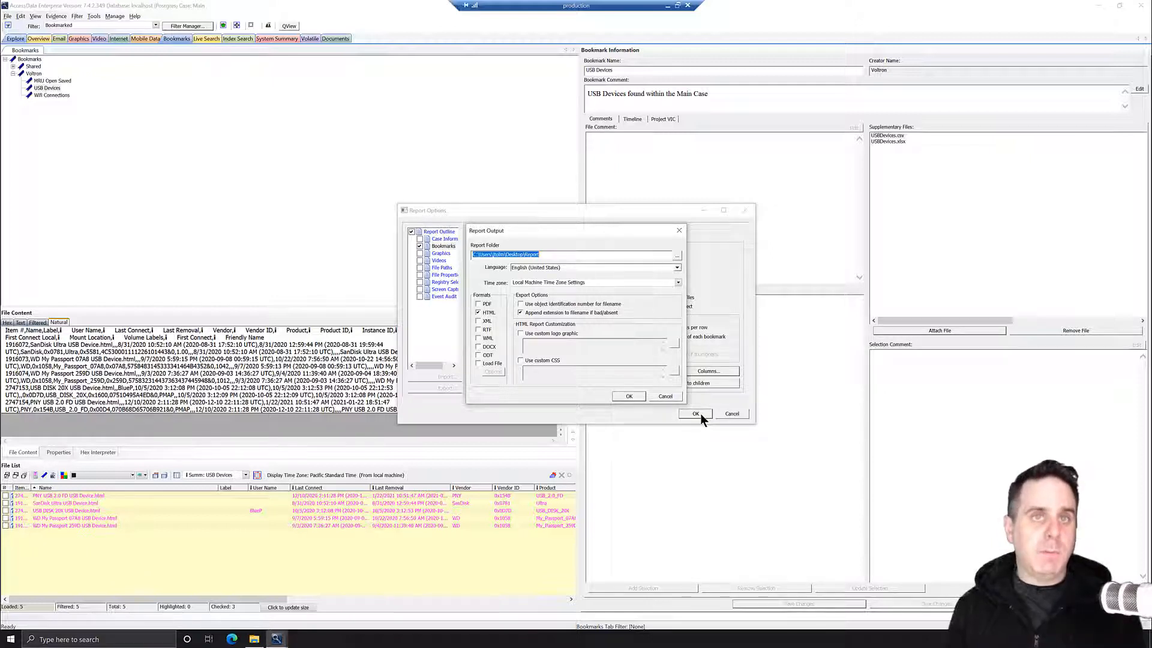
pyautogui.click(548, 256)
pyautogui.write('1')
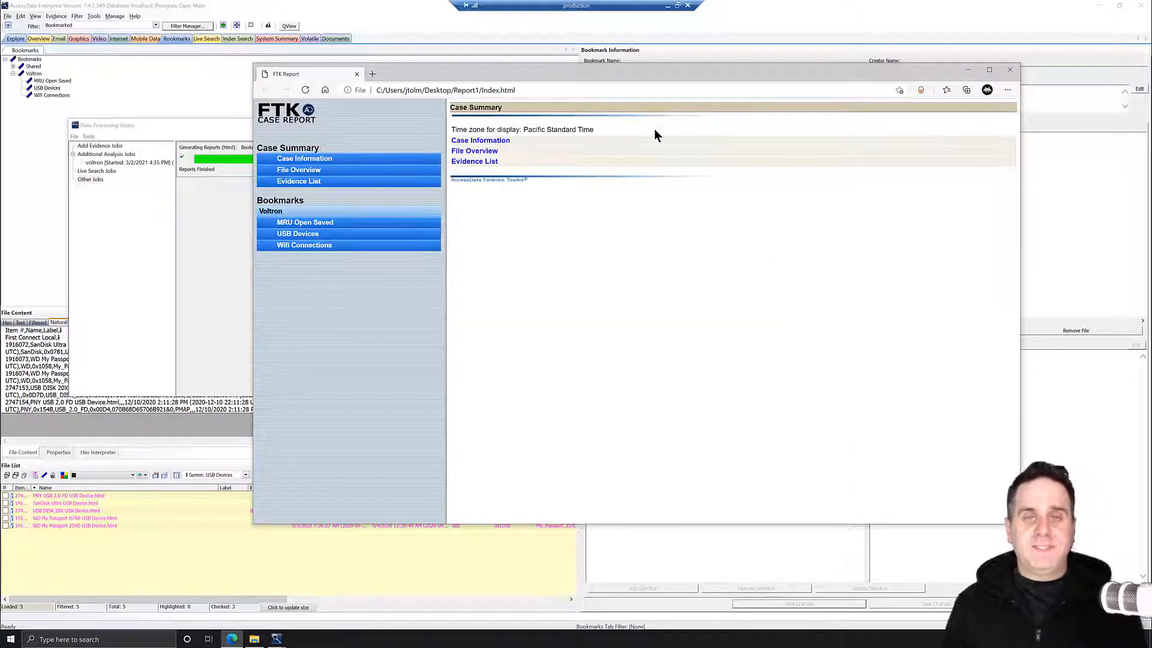
# Review the MRU Open Saved and USB Devices bookmark pages in the generated report.
pyautogui.click(327, 223)
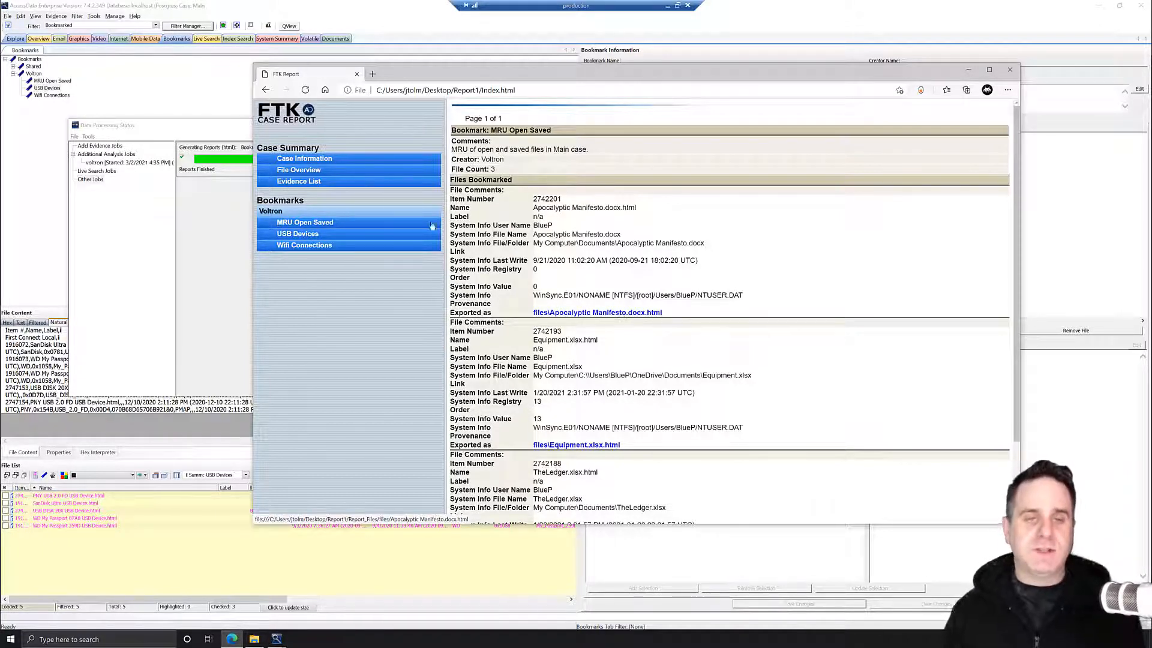
pyautogui.click(298, 234)
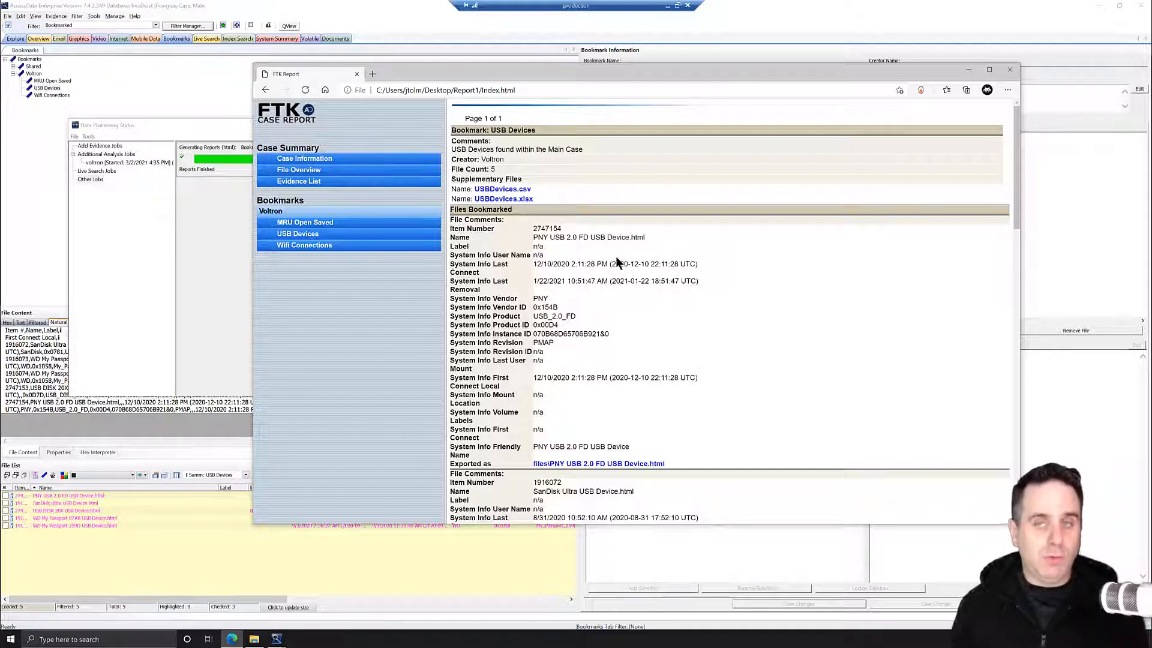
# Browse the Desktop's Report1 folder down to Report_Files\files, and return to the report's exported PNY USB 2.0 FD USB Device link.
pyautogui.click(968, 70)
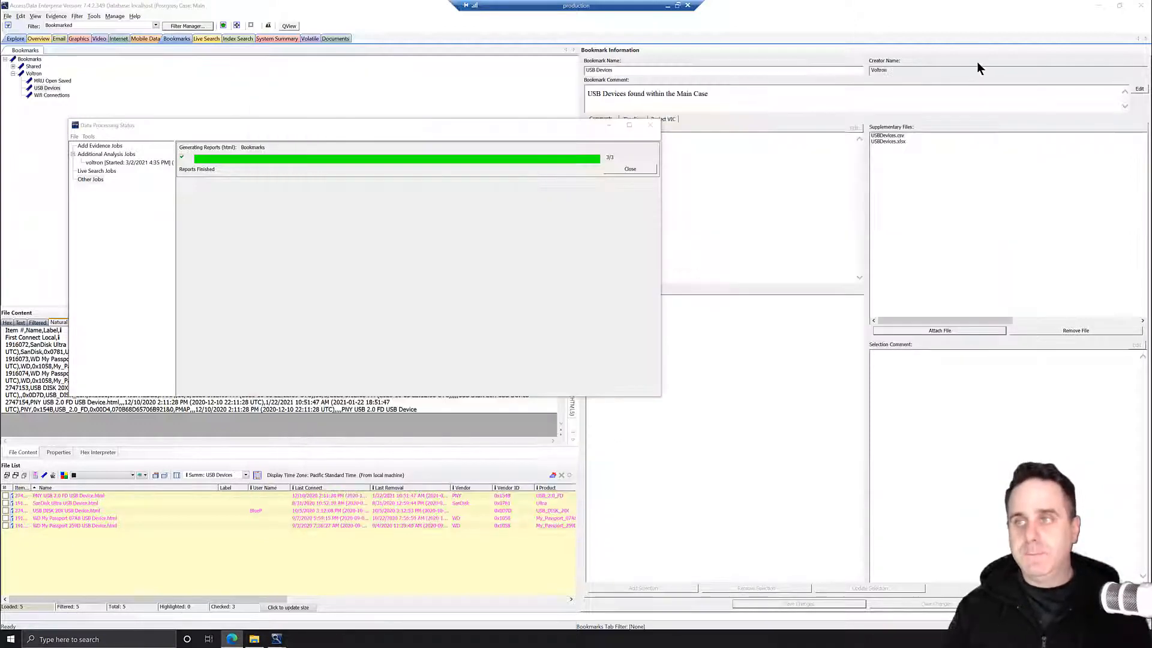
pyautogui.click(1100, 6)
pyautogui.click(609, 125)
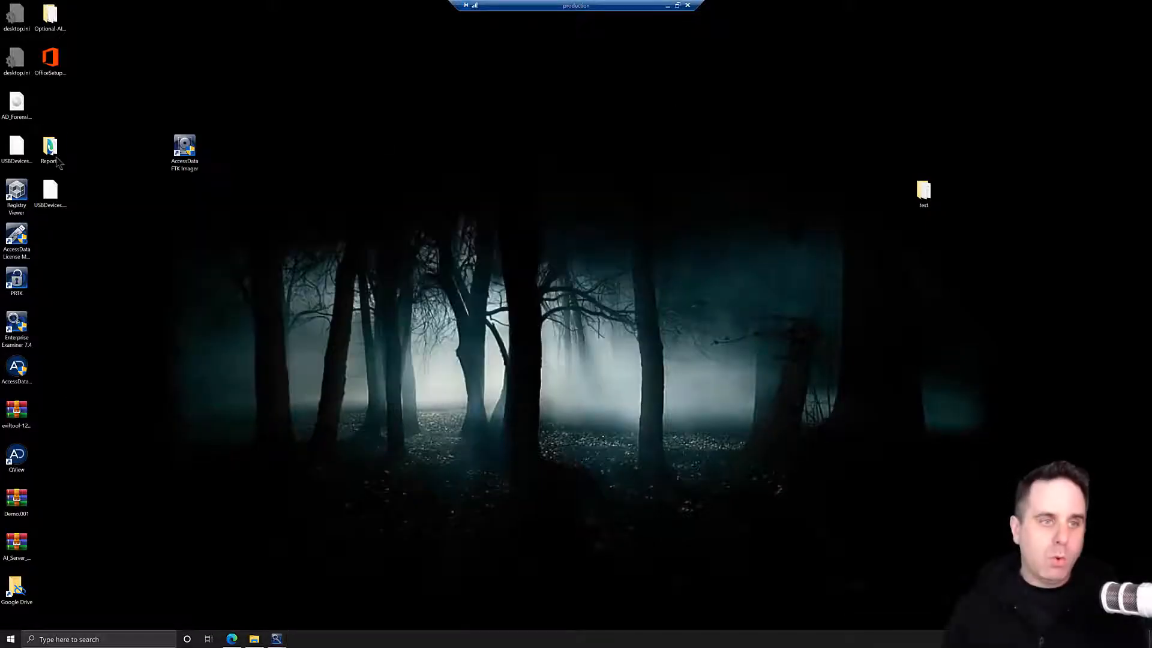
pyautogui.doubleClick(57, 161)
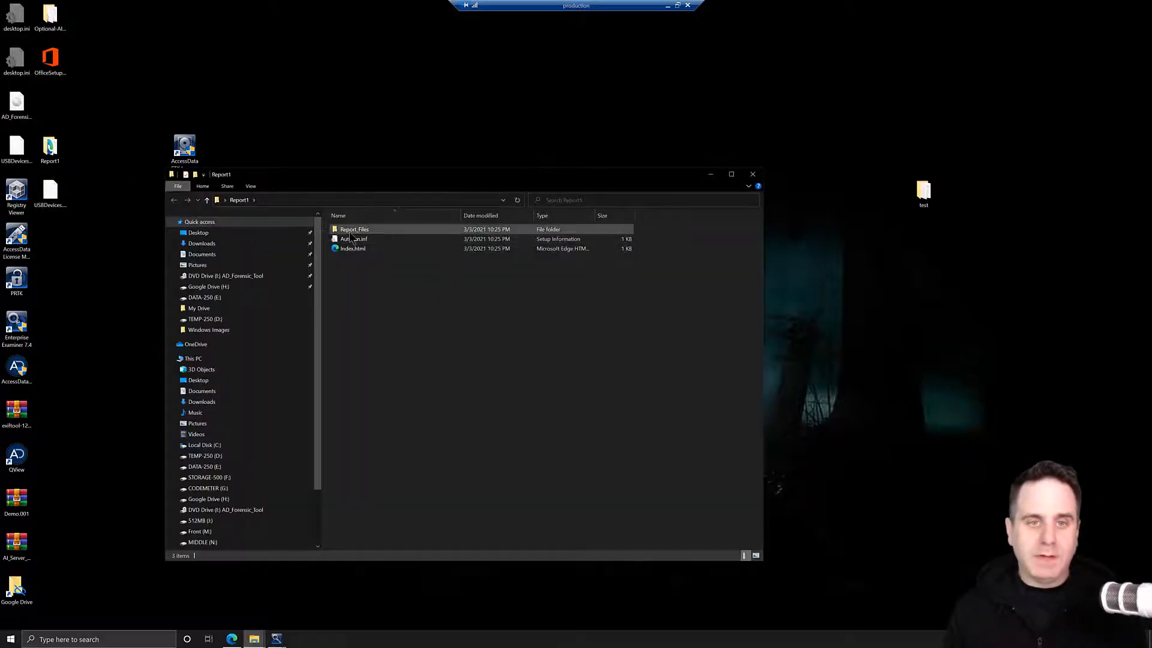
pyautogui.doubleClick(353, 230)
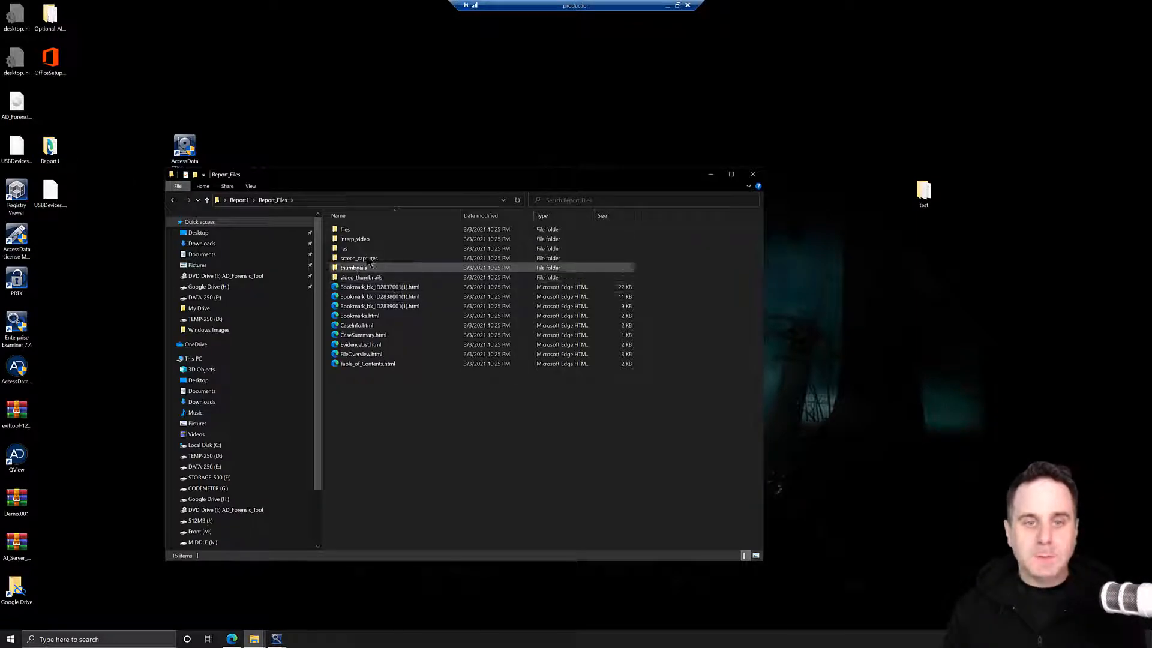
pyautogui.doubleClick(366, 230)
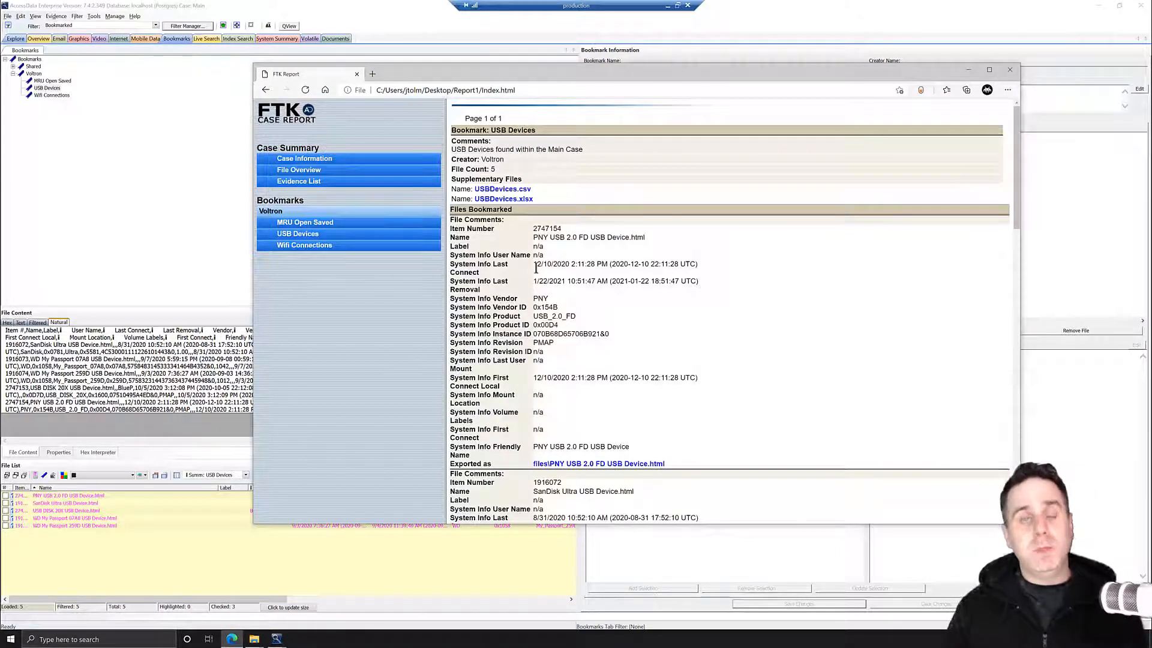
pyautogui.click(576, 468)
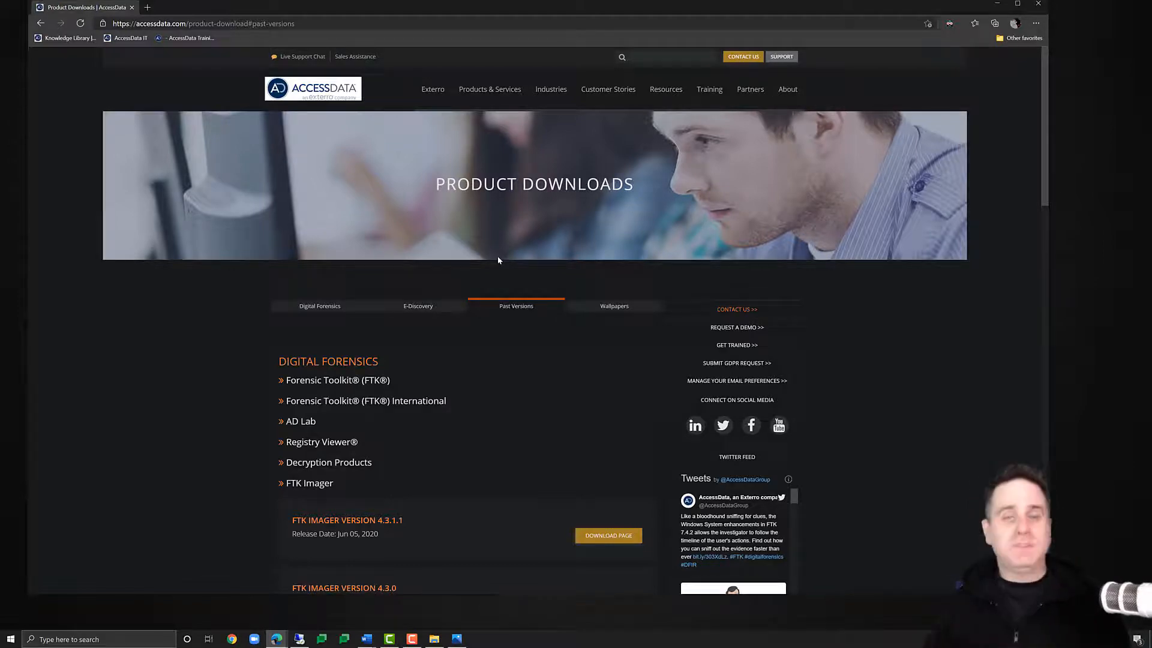
# Look through the past FTK Imager versions listed on the AccessData Product Downloads page.
pyautogui.scroll(-4, 411, 325)
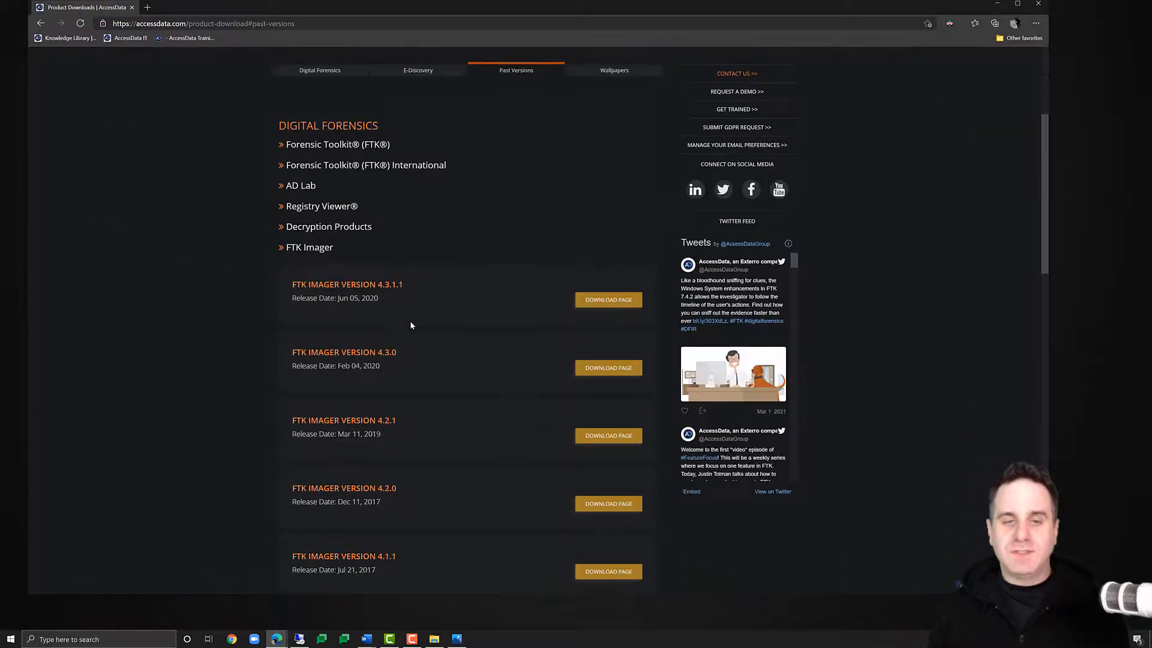
pyautogui.scroll(-8, 411, 325)
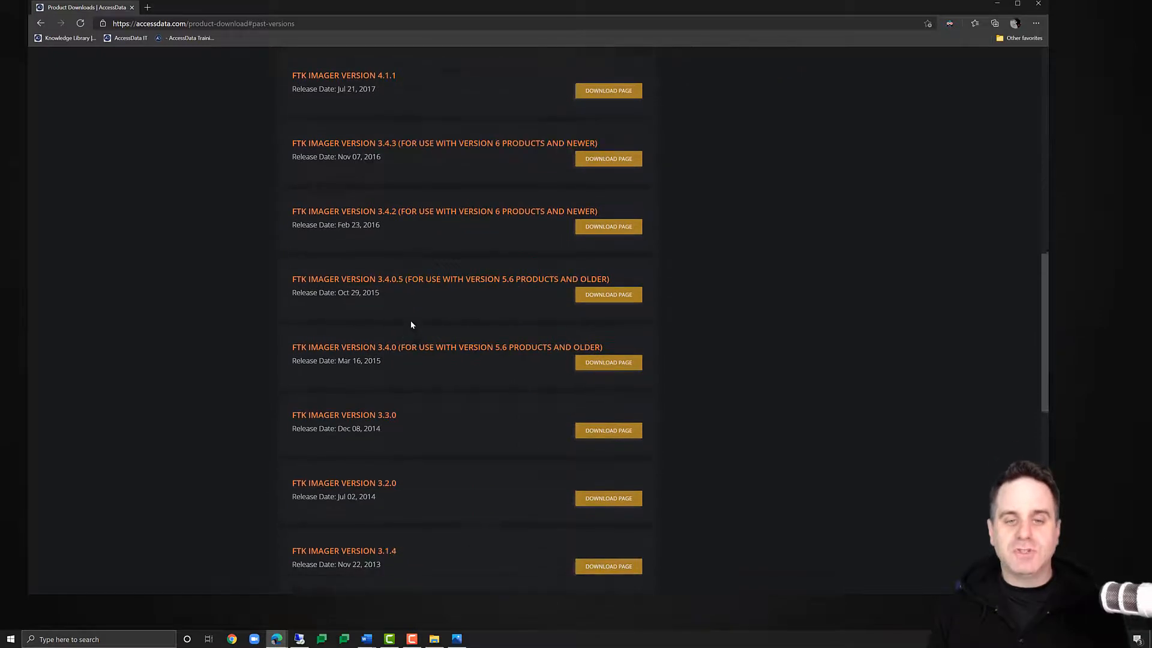
pyautogui.scroll(-2, 411, 325)
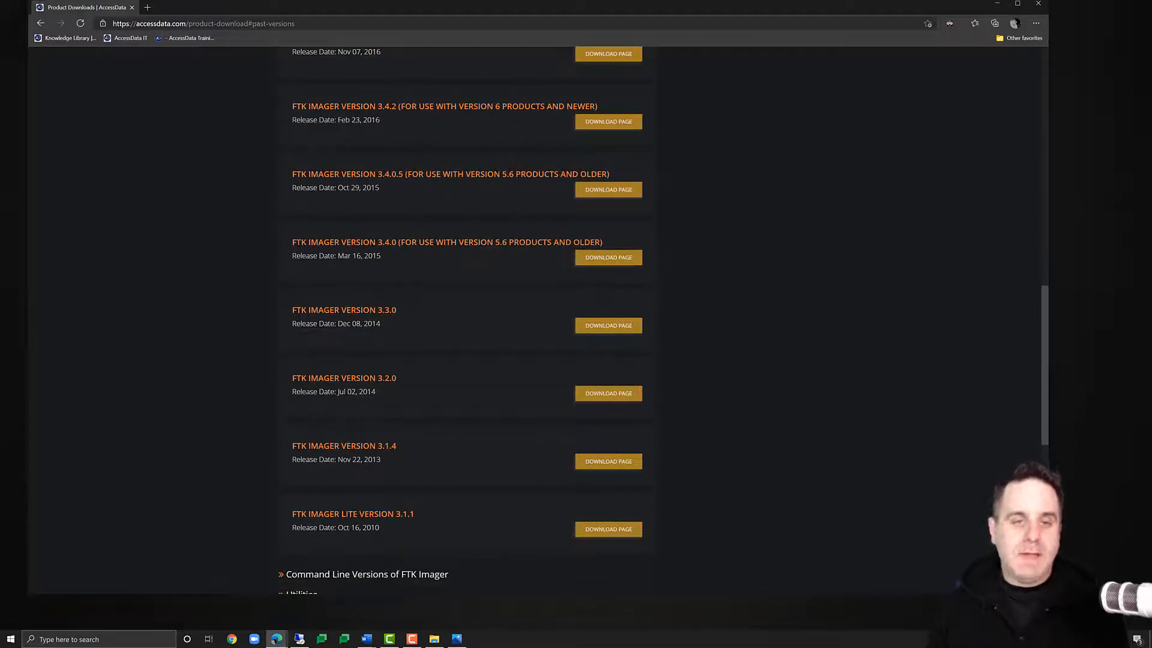